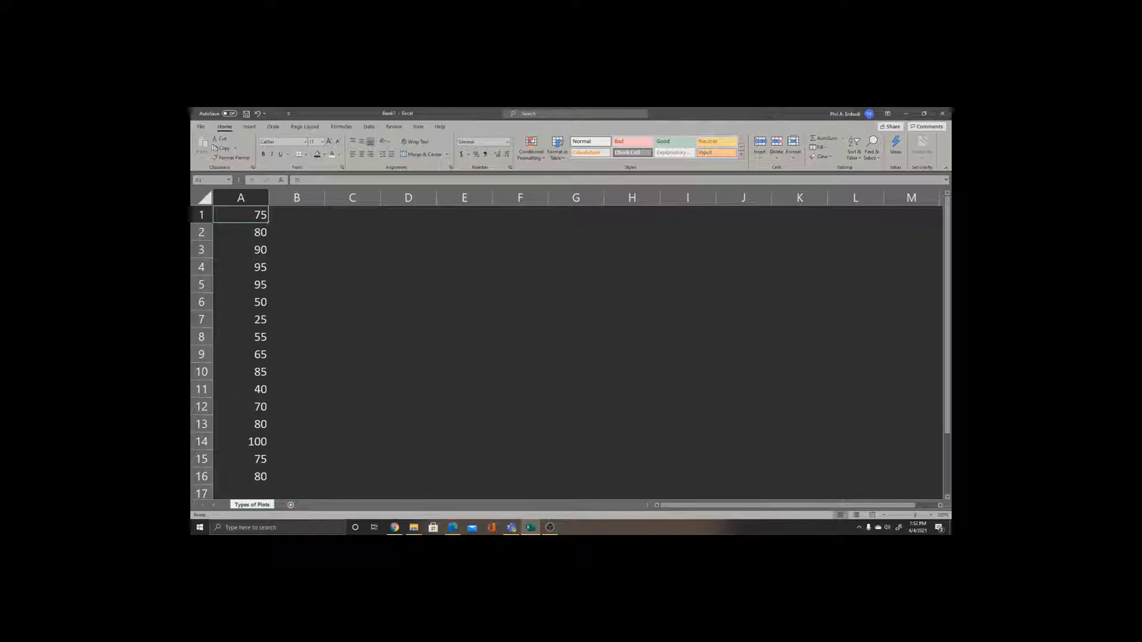
Handwrite the title 'Stem and leaf' and underline it
drag(360, 209, 351, 225)
drag(365, 208, 365, 225)
drag(360, 214, 384, 224)
drag(387, 225, 401, 225)
drag(436, 217, 451, 226)
drag(457, 221, 453, 208)
drag(469, 208, 471, 225)
drag(474, 220, 488, 224)
drag(500, 208, 493, 225)
drag(488, 216, 499, 216)
drag(349, 233, 499, 228)
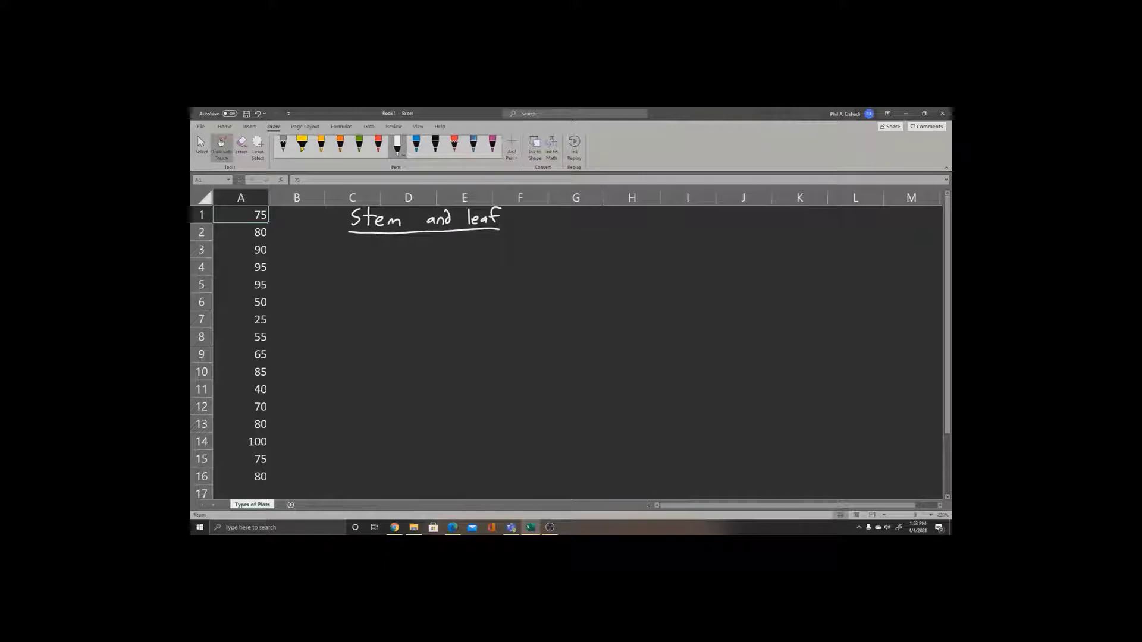
Ink 'Tens' and 'Ones' headers split by a long vertical line, then stop inking
mouse_move(349, 255)
mouse_down()
mouse_move(365, 254)
mouse_move(357, 268)
mouse_move(379, 262)
mouse_move(395, 301)
mouse_move(398, 440)
mouse_up()
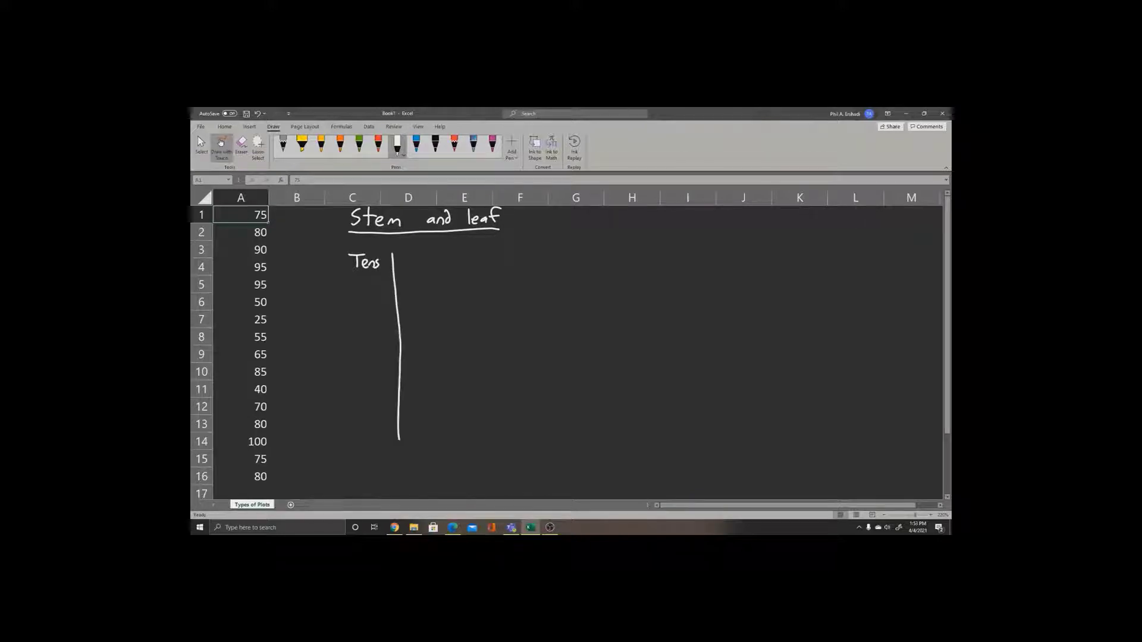
drag(411, 254, 433, 269)
key(Escape)
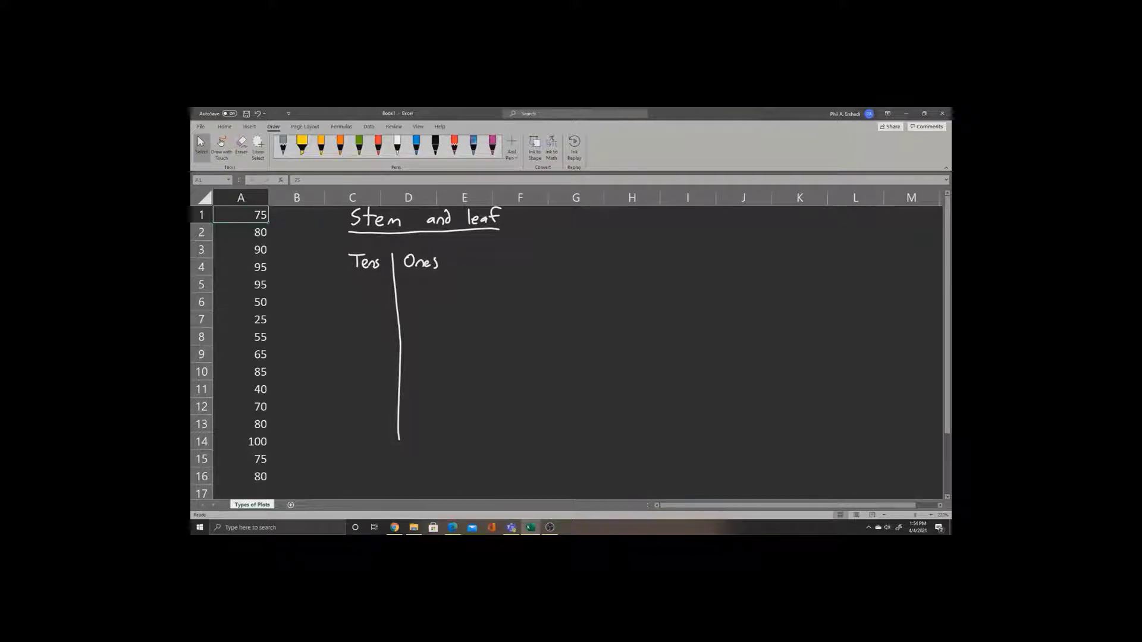
Select the score range A1:A16, correcting the selection with Shift+arrow keys
drag(241, 215, 241, 476)
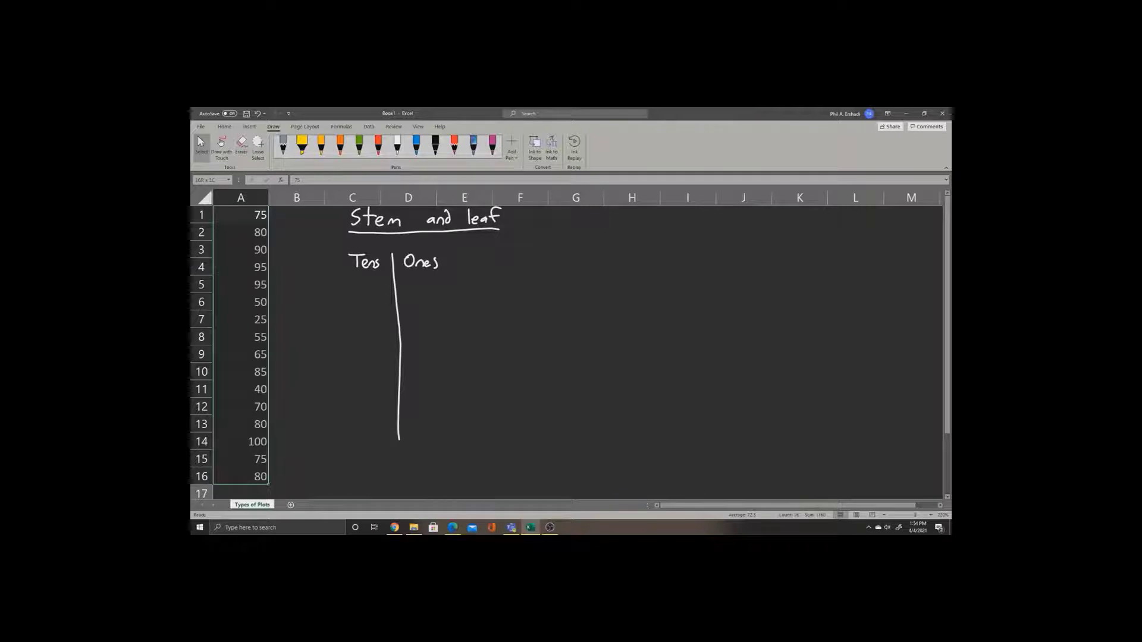
key(shift+Right)
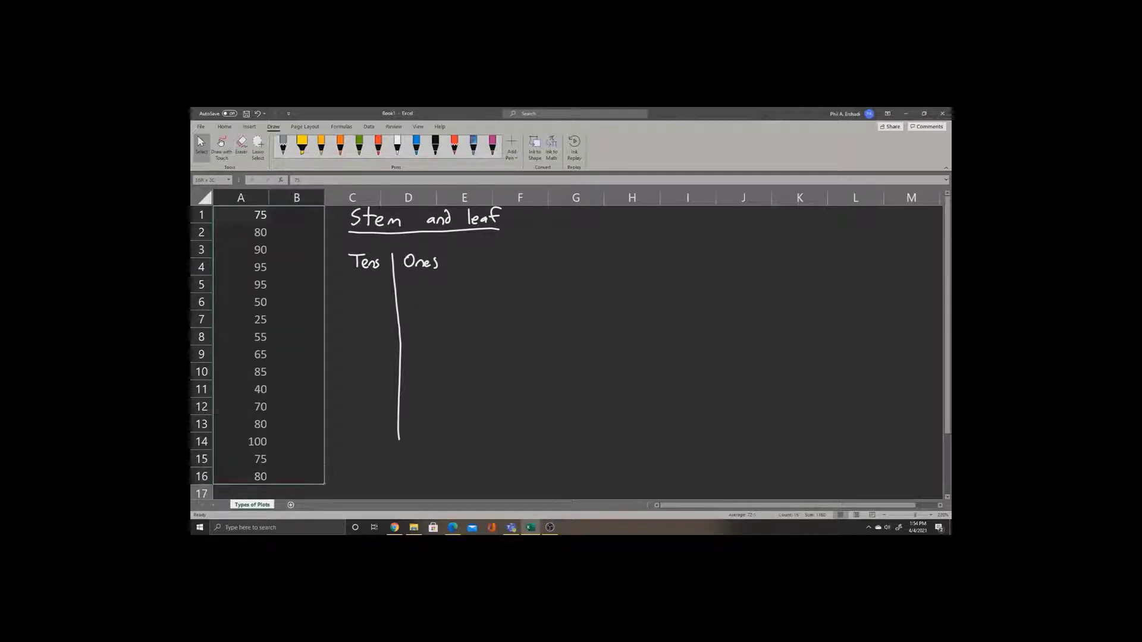
key(shift+Left)
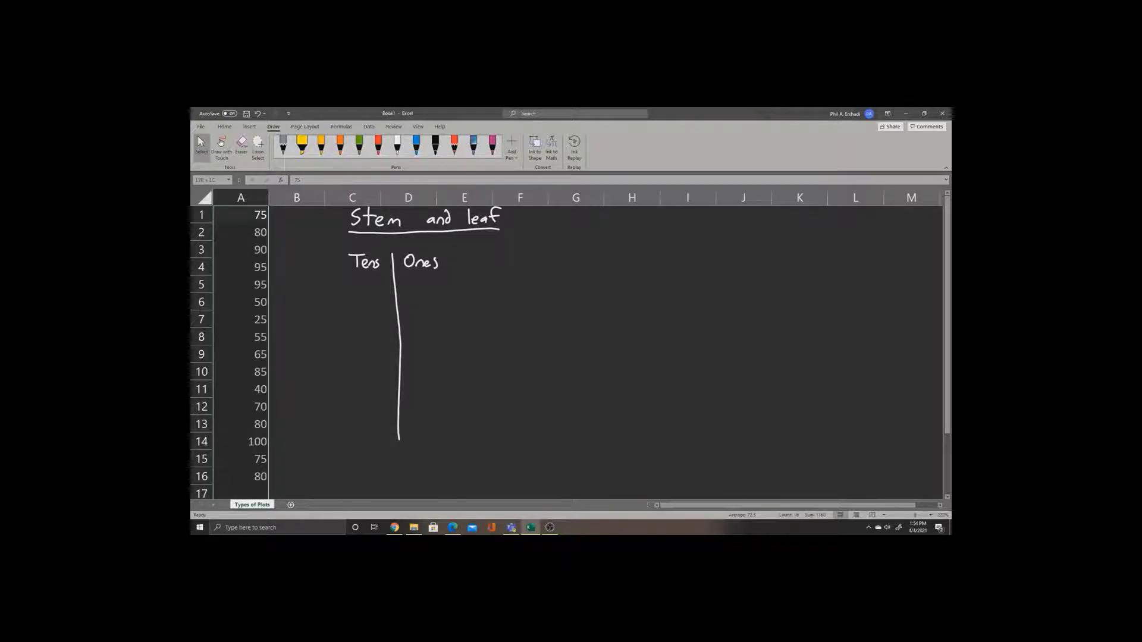
key(shift+Up)
drag(272, 487, 275, 489)
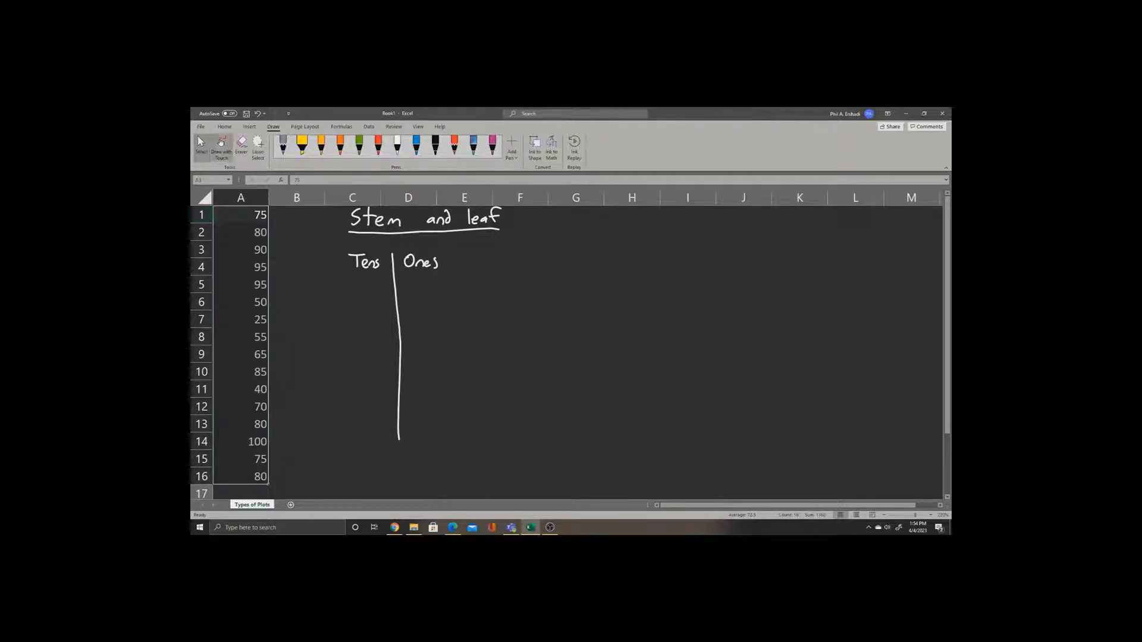
Sort column A's scores smallest to largest (25 to 100), then select A1
click(224, 127)
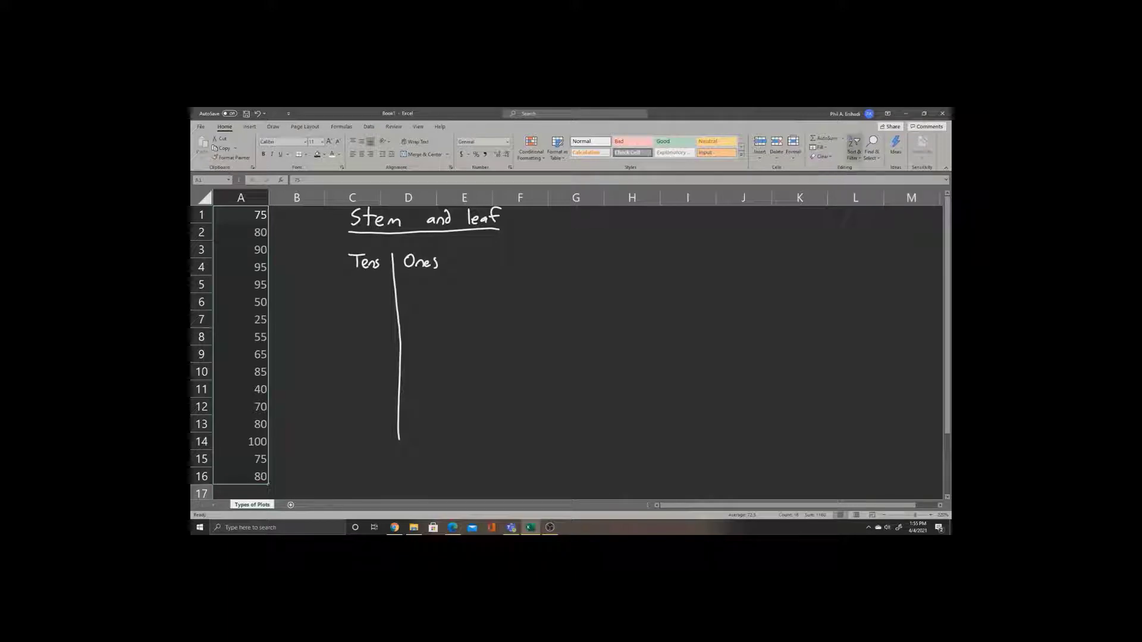
click(853, 147)
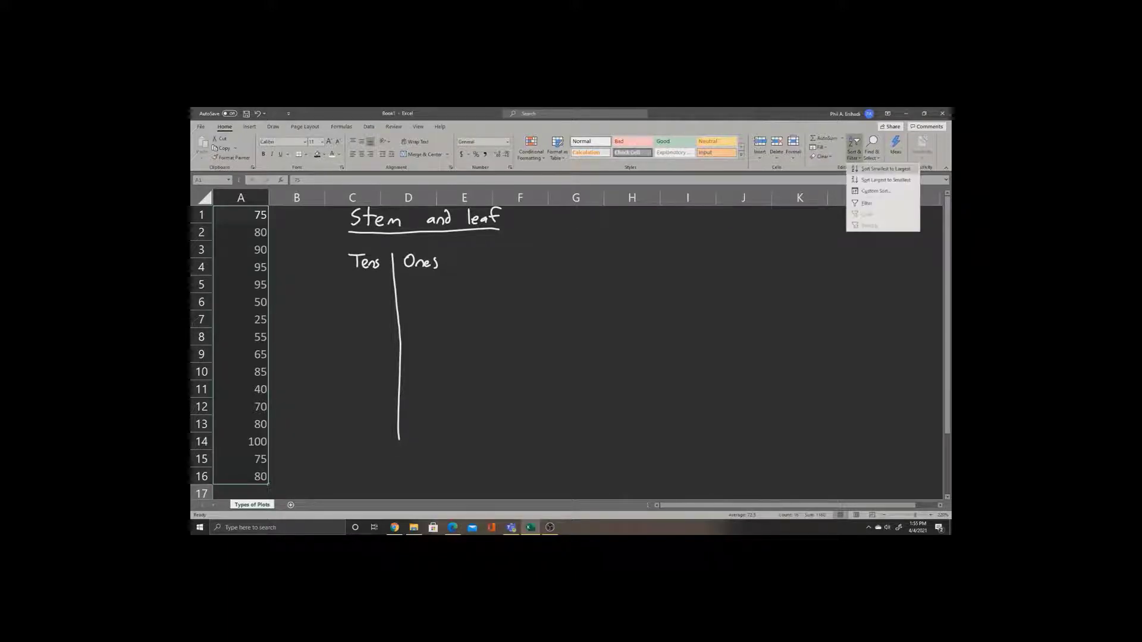
click(884, 169)
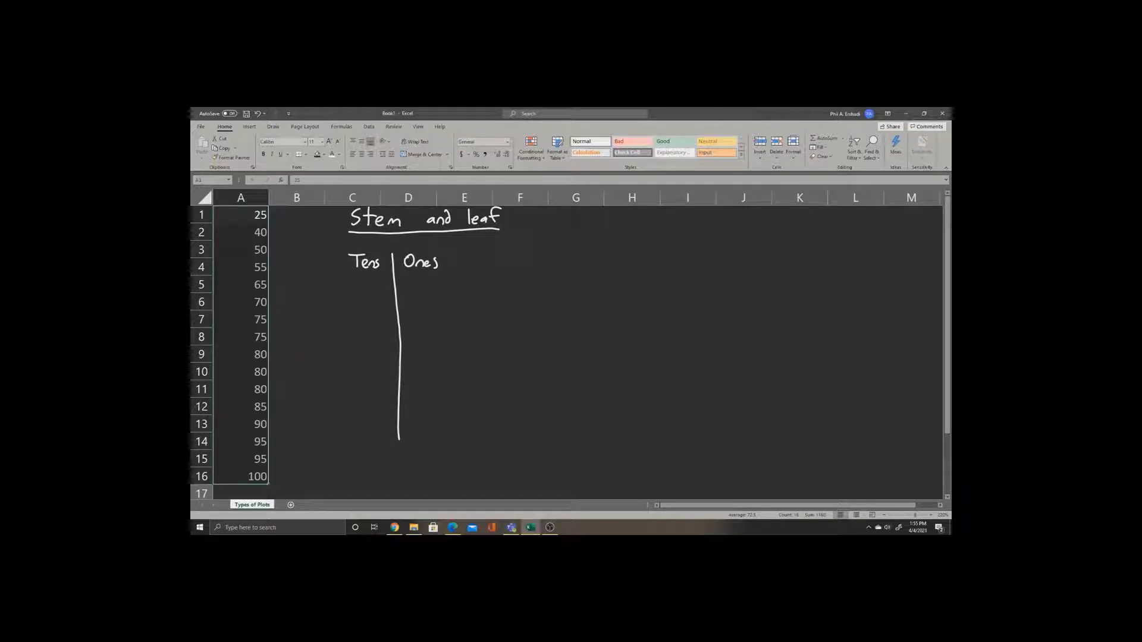
click(241, 215)
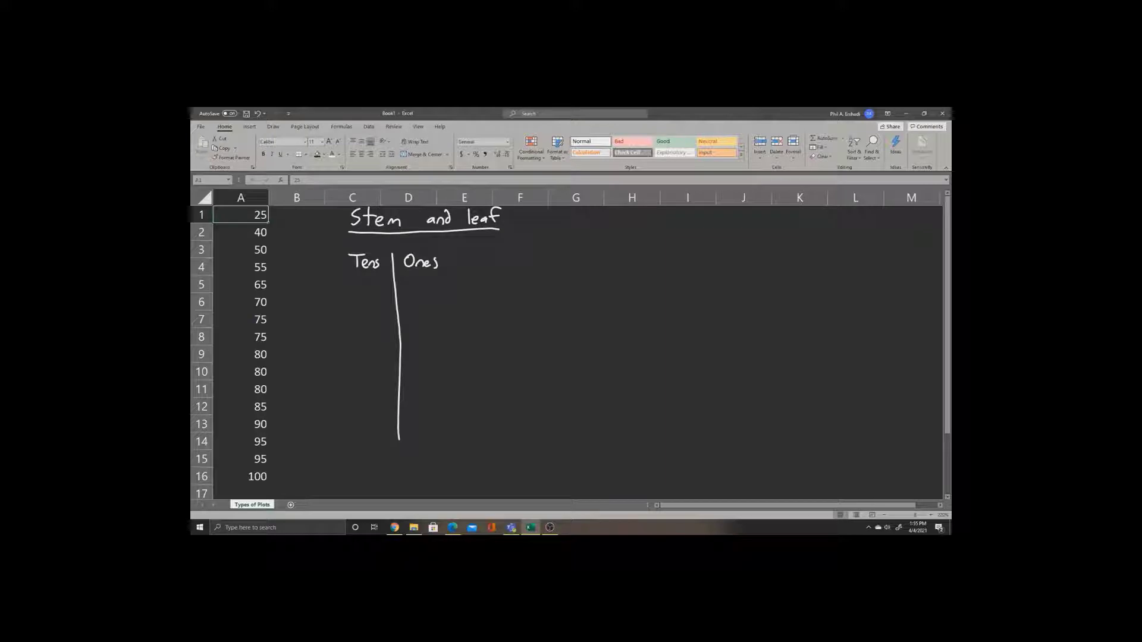
Ink stems 0–5 under Tens, with leaf 5 beside 2, 0 beside 4, and 0,5 beside 5
click(273, 127)
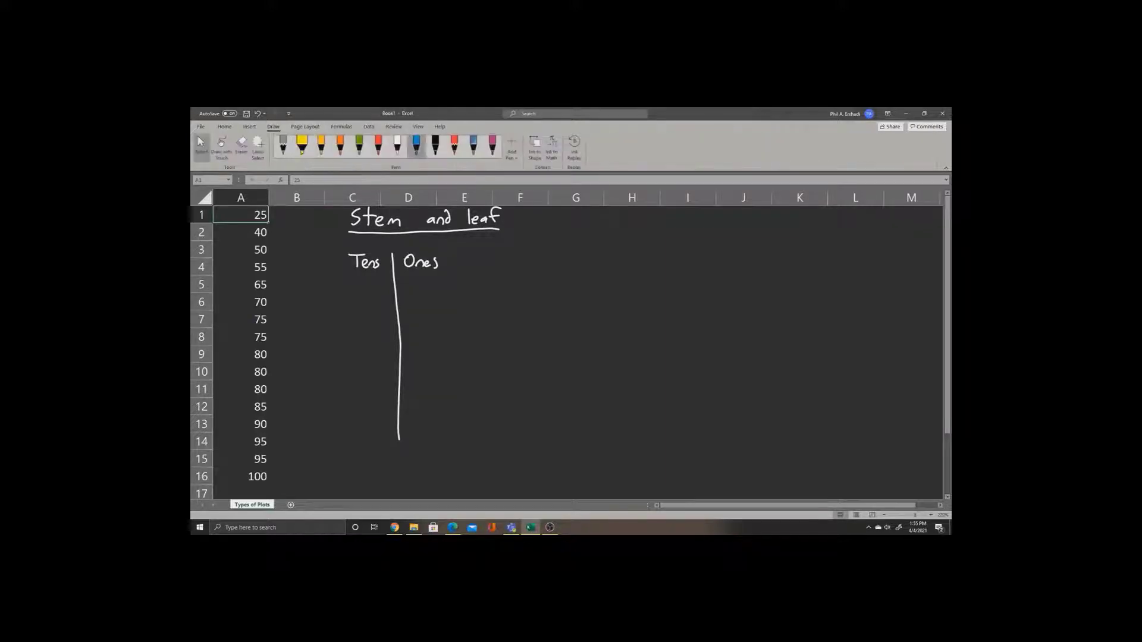
drag(364, 276, 368, 312)
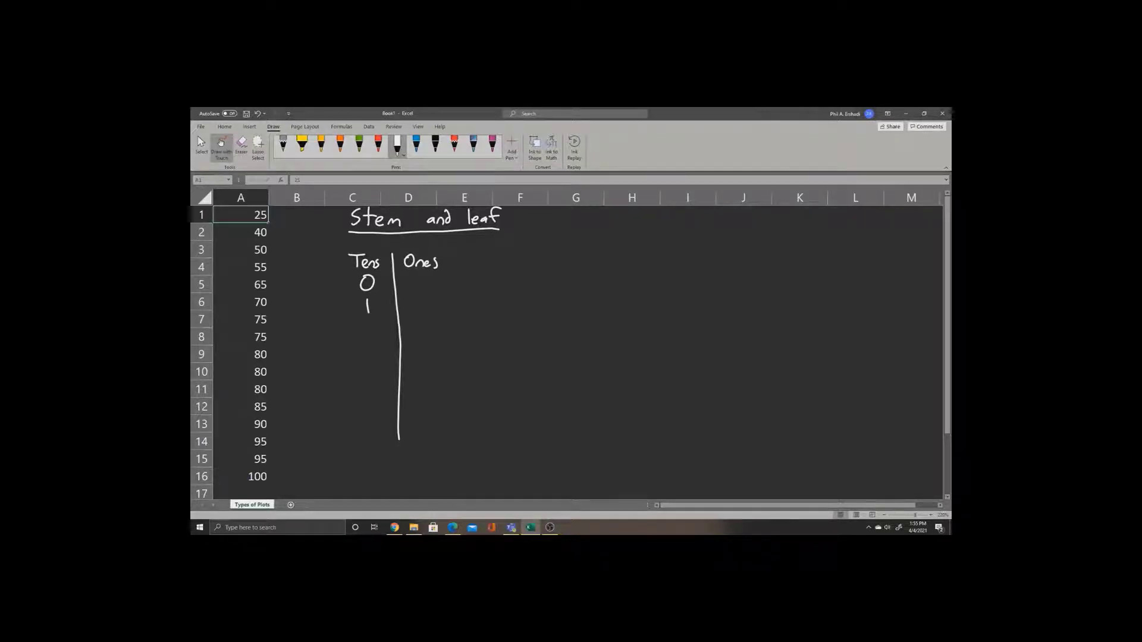
drag(362, 324, 375, 334)
mouse_move(416, 318)
mouse_down()
mouse_move(425, 317)
mouse_move(416, 332)
mouse_up()
drag(364, 345, 365, 359)
mouse_move(367, 364)
mouse_down()
mouse_move(374, 383)
mouse_move(425, 365)
mouse_up()
mouse_move(369, 390)
mouse_down()
mouse_move(379, 389)
mouse_move(369, 403)
mouse_move(434, 398)
mouse_up()
drag(435, 389, 440, 389)
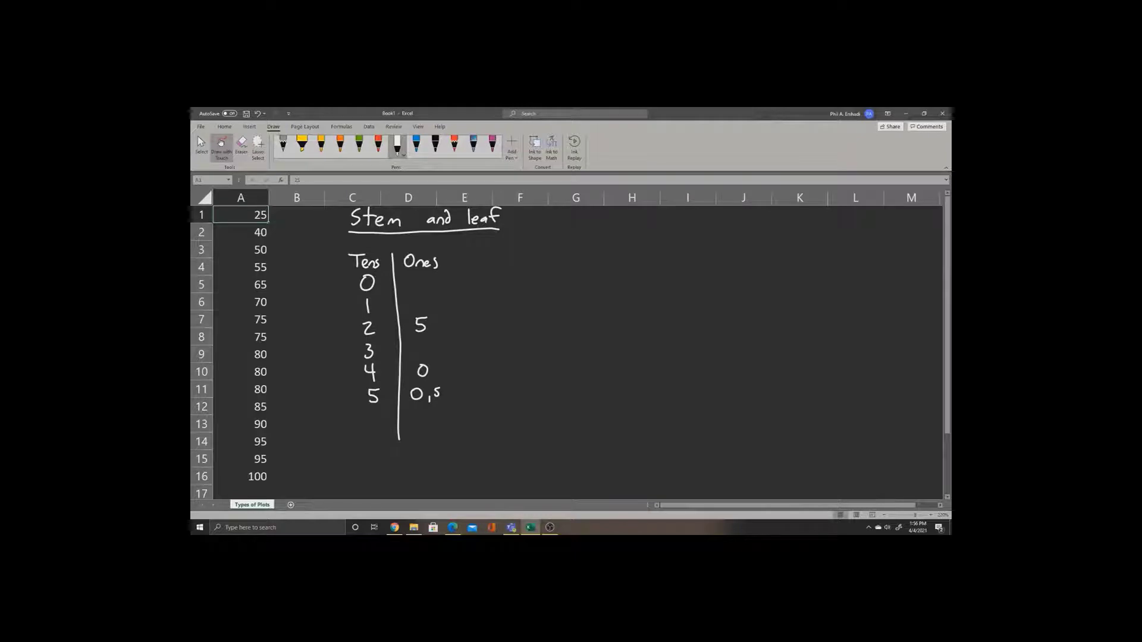
Ink stems 6, 7 and 8 with leaves 5; 0,5,5; and 0,0,0,5, lengthening the divider
mouse_move(375, 409)
mouse_down()
mouse_move(370, 421)
mouse_move(411, 420)
mouse_up()
mouse_move(368, 436)
mouse_down()
mouse_move(374, 454)
mouse_move(401, 456)
mouse_move(420, 436)
mouse_move(460, 445)
mouse_move(469, 428)
mouse_up()
mouse_move(400, 457)
mouse_down()
mouse_move(400, 485)
mouse_move(376, 462)
mouse_up()
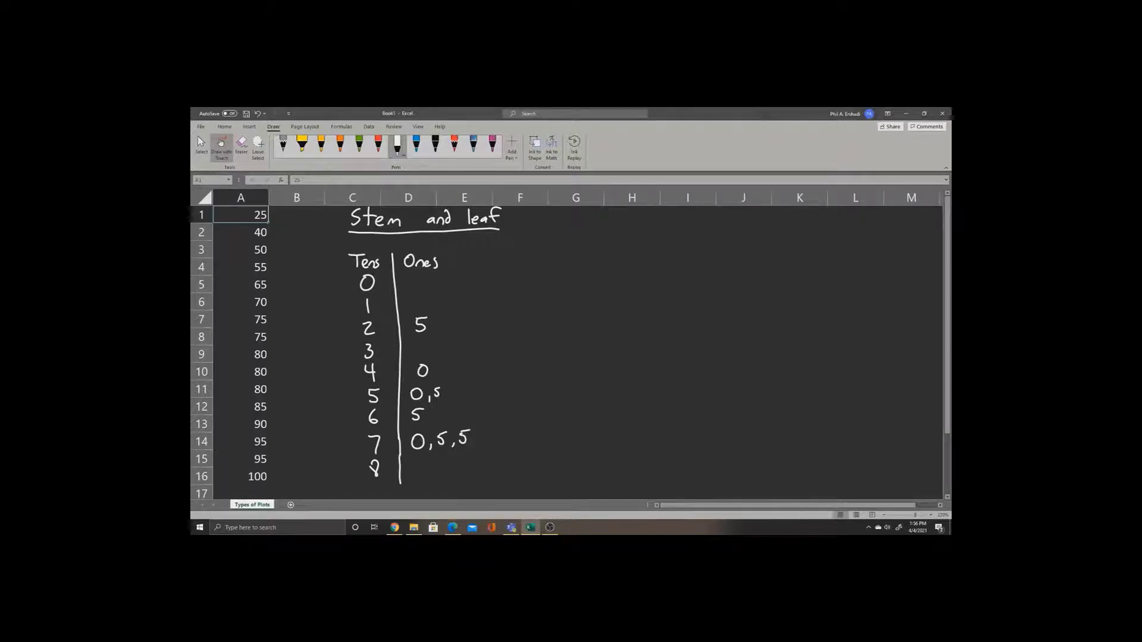
mouse_move(418, 460)
mouse_down()
mouse_move(453, 479)
mouse_move(467, 461)
mouse_up()
drag(475, 468, 487, 458)
Ink stem 9 with leaves 0,5,5 and stem 10 with leaf 0, undoing a stray stroke
scroll(570, 347, down, 1)
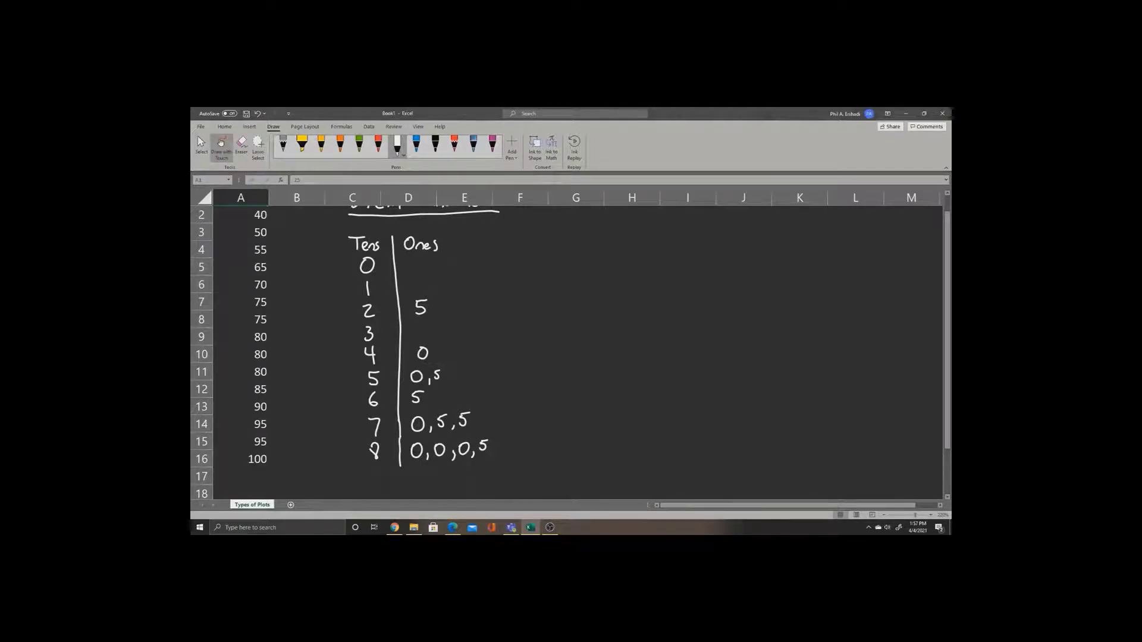
mouse_move(377, 469)
mouse_down()
mouse_move(373, 481)
mouse_move(420, 467)
mouse_up()
drag(426, 476, 439, 476)
drag(451, 474, 456, 474)
scroll(571, 350, down, 1)
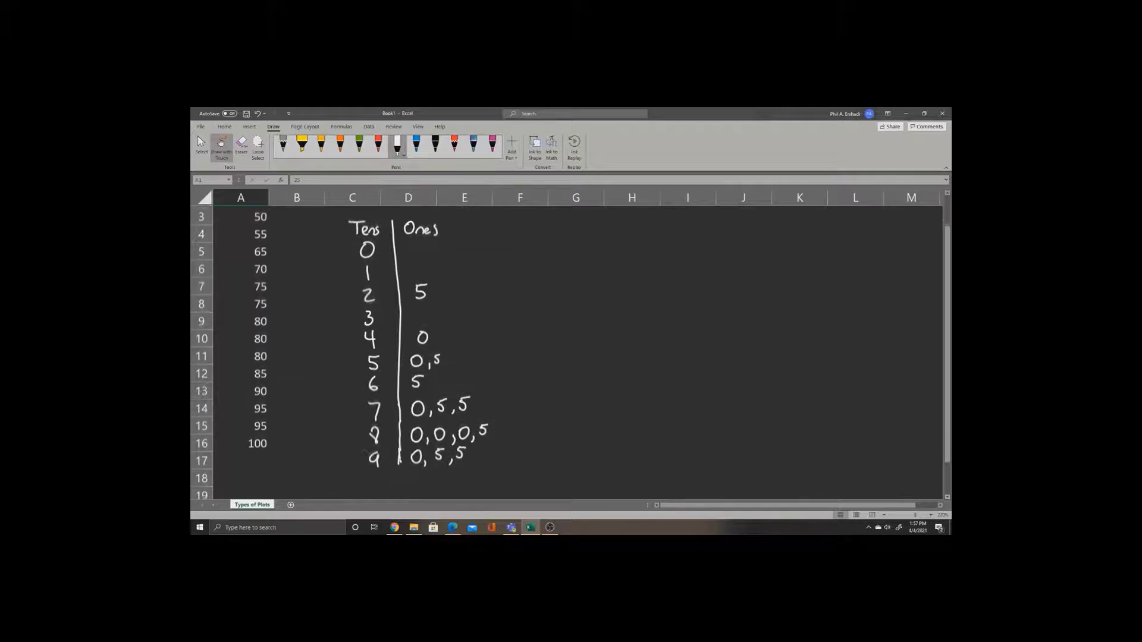
mouse_move(361, 473)
mouse_down()
mouse_move(361, 486)
mouse_move(381, 476)
mouse_move(400, 486)
mouse_move(417, 472)
mouse_up()
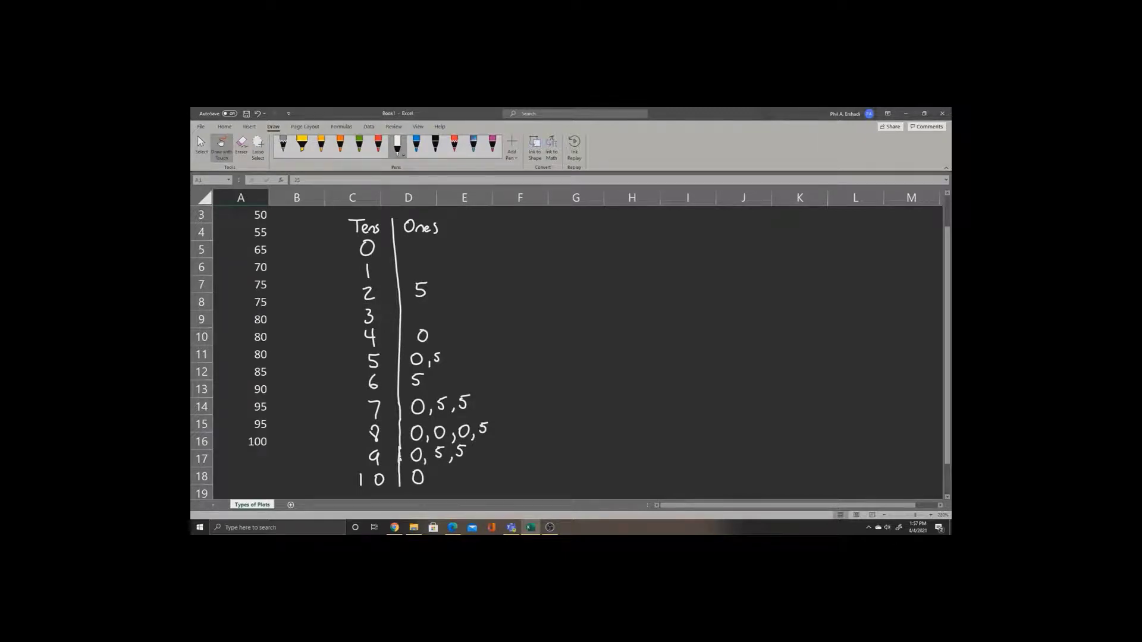
key(ctrl+z)
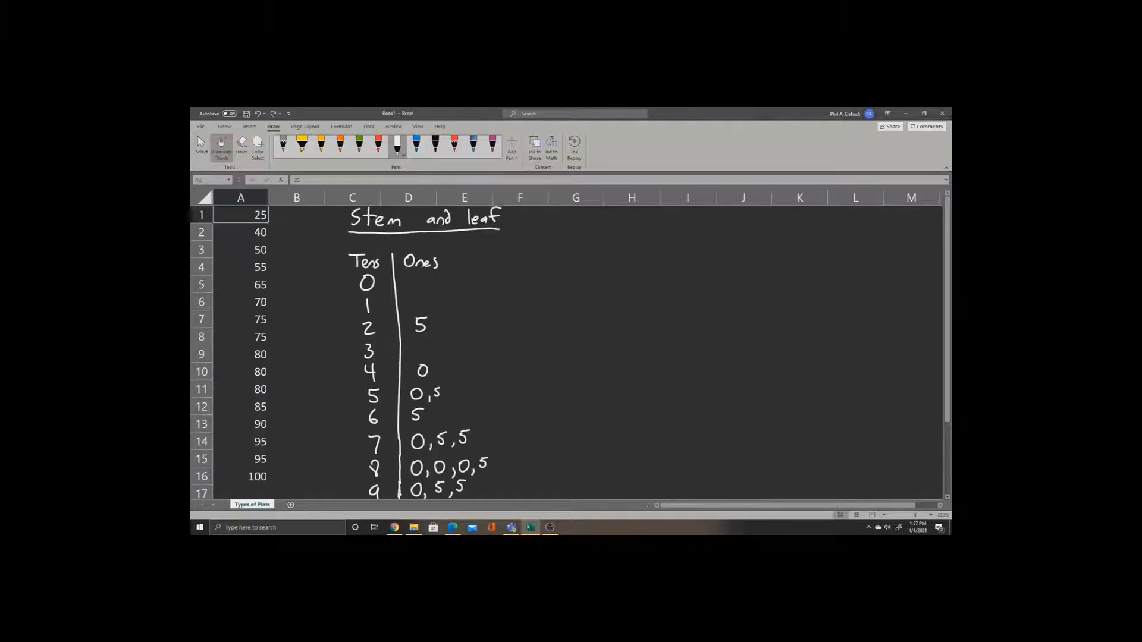
scroll(569, 348, down, 1)
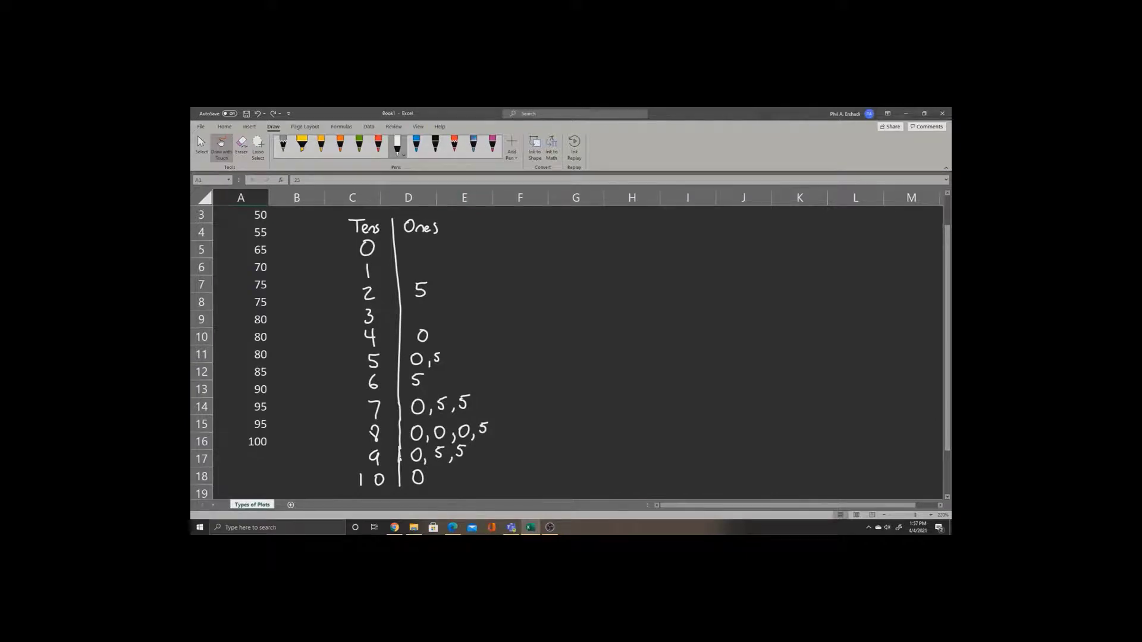
Ink the 'Dot Plot' heading, axis lines, bins 0-9 to 20-29 with one 20-29 dot
mouse_move(522, 215)
mouse_down()
mouse_move(532, 229)
mouse_move(612, 213)
mouse_up()
mouse_move(517, 236)
mouse_down()
mouse_move(531, 488)
mouse_move(626, 232)
mouse_up()
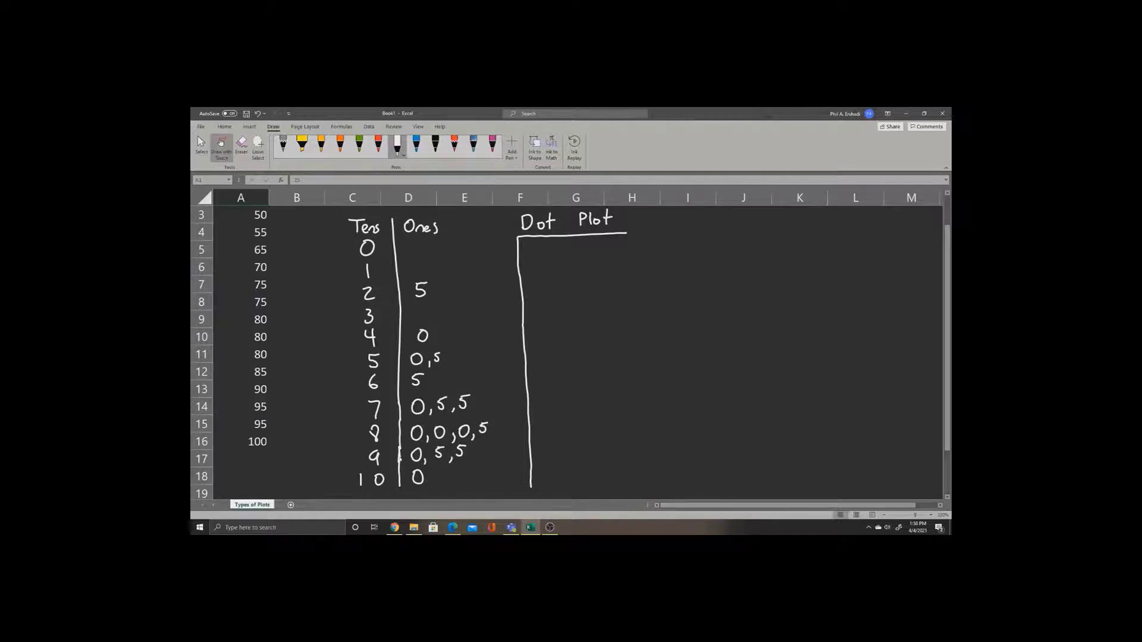
drag(529, 245, 573, 258)
drag(537, 271, 575, 277)
drag(528, 293, 577, 300)
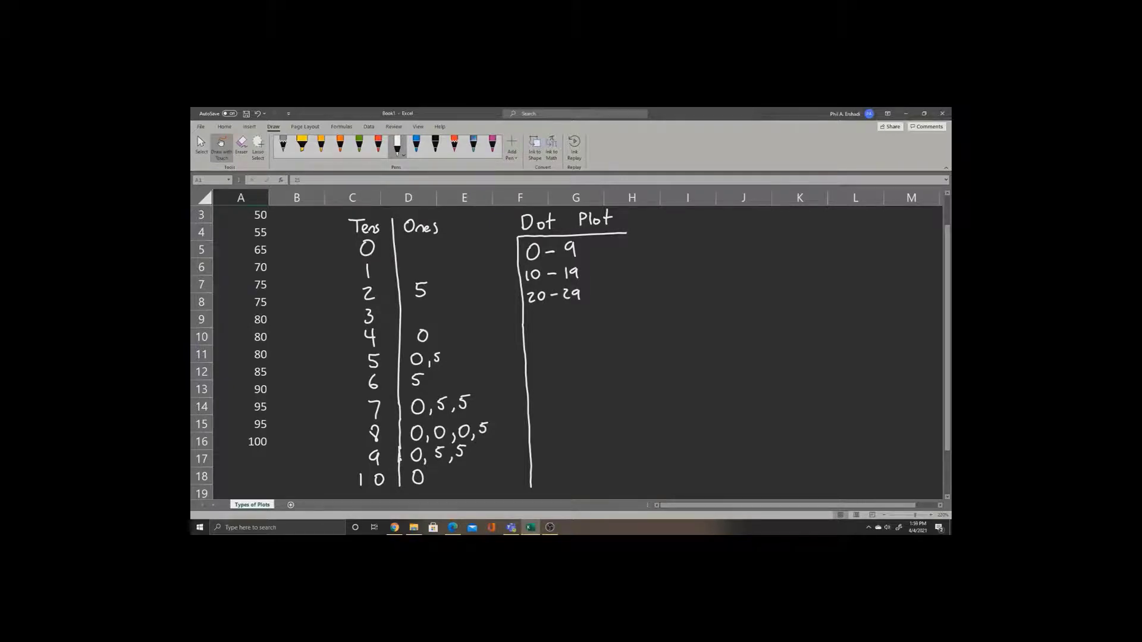
drag(599, 291, 601, 293)
mouse_move(531, 311)
mouse_down()
mouse_move(528, 321)
mouse_move(543, 311)
mouse_move(577, 319)
mouse_move(536, 341)
mouse_move(544, 329)
mouse_up()
Label bins 40-49, 50-59 and 60-69, adding the dots for 50-59
drag(554, 333, 569, 339)
drag(583, 329, 581, 337)
mouse_move(539, 347)
mouse_down()
mouse_move(532, 358)
mouse_move(560, 352)
mouse_up()
mouse_move(572, 347)
mouse_down()
mouse_move(567, 355)
mouse_move(582, 357)
mouse_up()
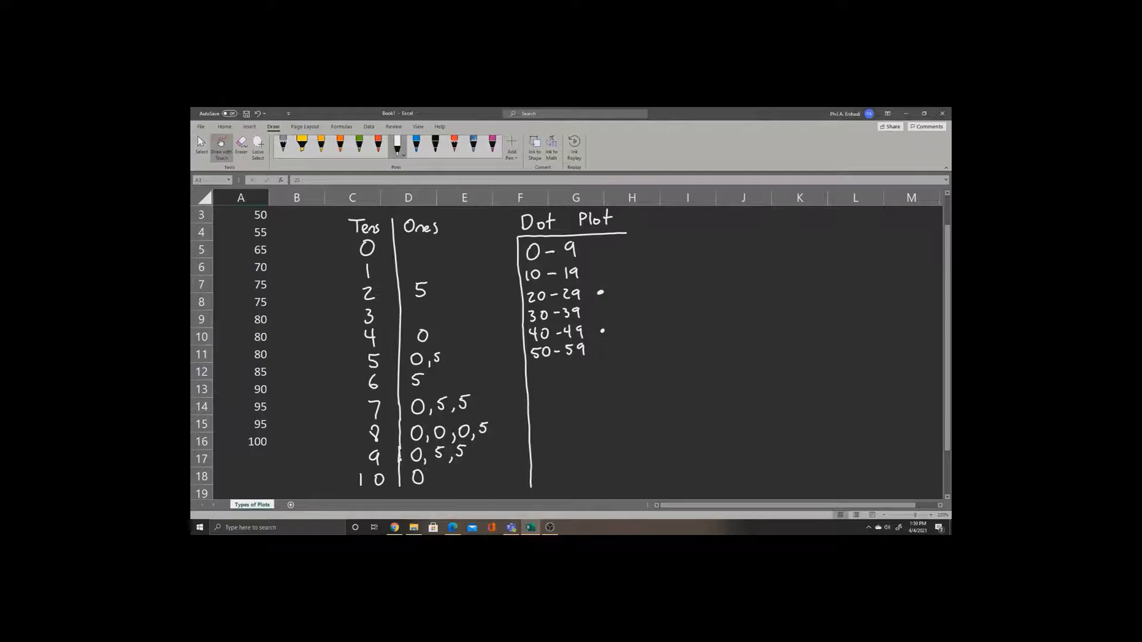
drag(615, 349, 616, 349)
mouse_move(541, 365)
mouse_down()
mouse_move(534, 373)
mouse_move(603, 370)
mouse_up()
Label bins 70-79, 80-89, 90-99 and 100, adding the 80-89 dots
mouse_move(531, 389)
mouse_down()
mouse_move(544, 388)
mouse_move(539, 399)
mouse_up()
drag(553, 389, 552, 389)
mouse_move(559, 392)
mouse_down()
mouse_move(588, 386)
mouse_move(583, 396)
mouse_up()
mouse_move(544, 410)
mouse_down()
mouse_move(537, 422)
mouse_move(542, 410)
mouse_up()
drag(552, 411, 584, 419)
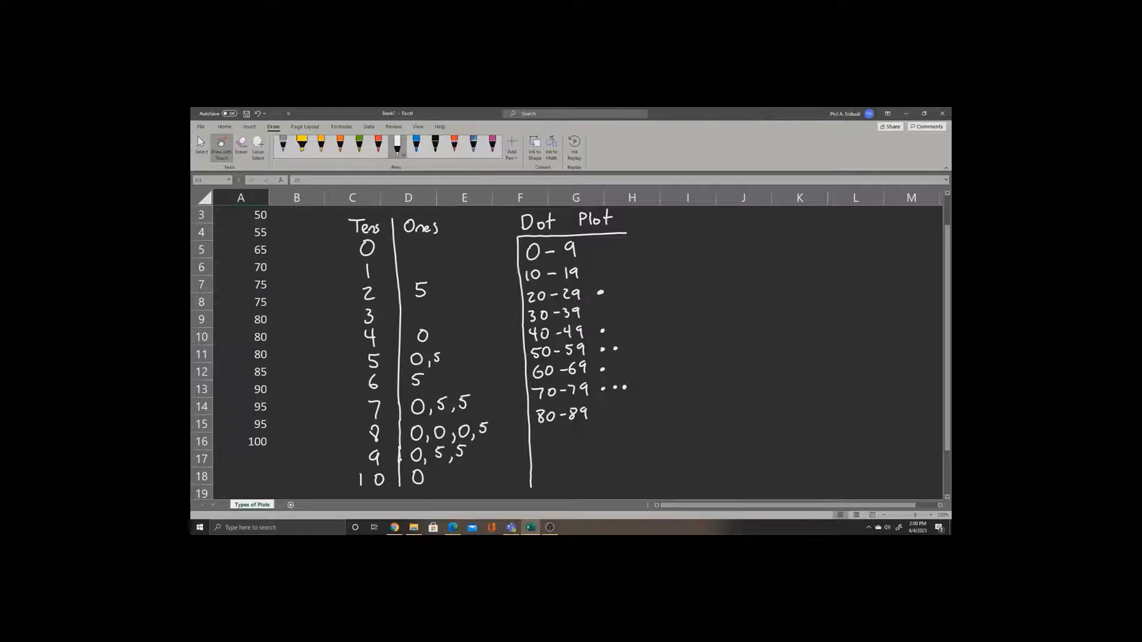
click(621, 412)
drag(629, 411, 634, 410)
drag(547, 436, 602, 438)
drag(545, 459, 542, 472)
drag(552, 459, 552, 459)
drag(565, 459, 564, 460)
Handwrite a 'Histogram' heading, then leave pen mode and select cell I5
drag(702, 210, 702, 225)
drag(702, 217, 723, 225)
drag(733, 211, 736, 217)
drag(743, 218, 745, 233)
drag(759, 224, 776, 224)
drag(780, 224, 790, 224)
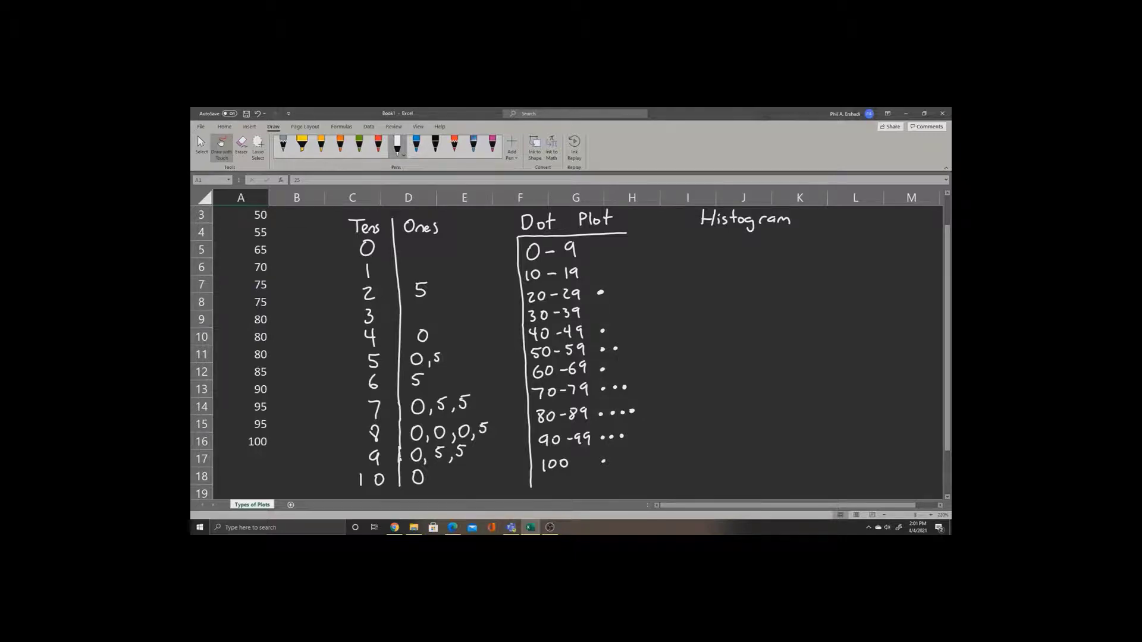
click(201, 142)
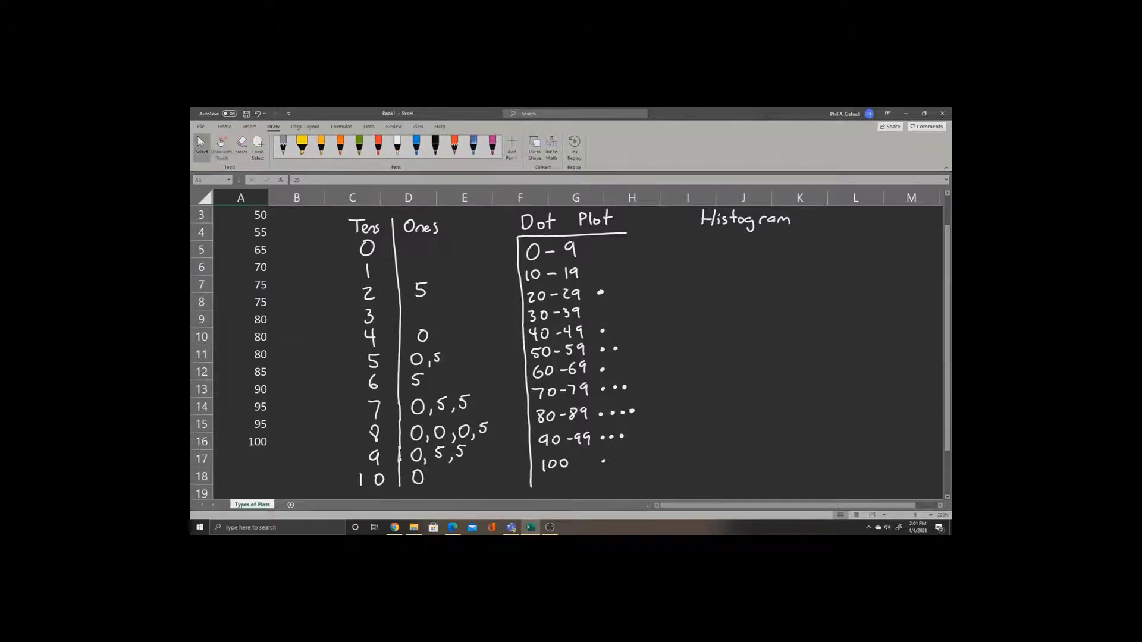
click(687, 249)
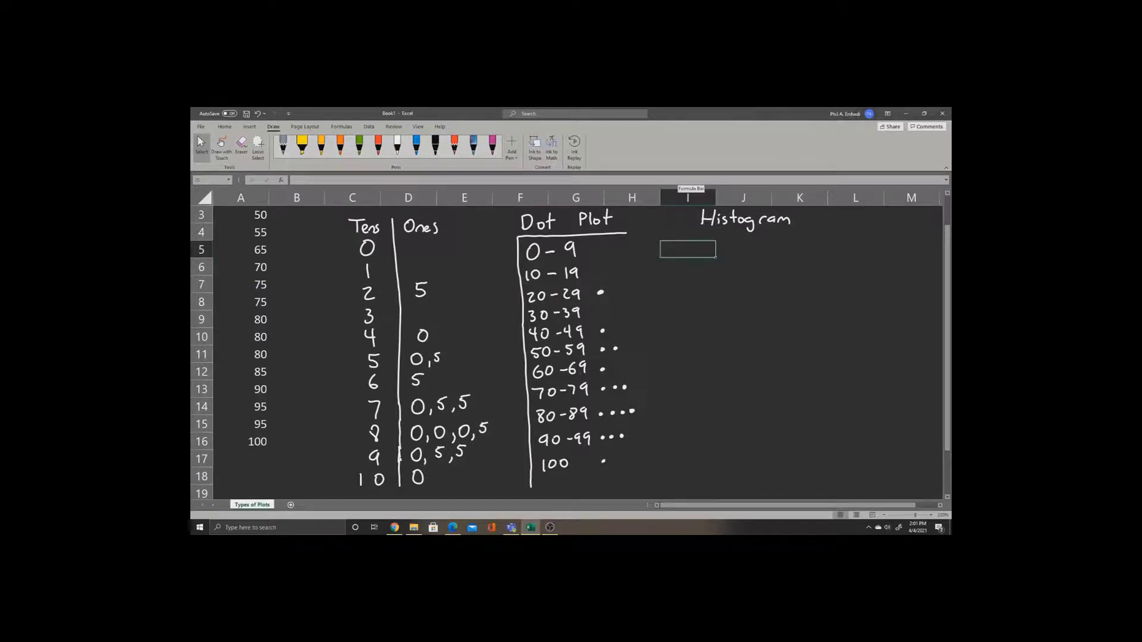
Type bin labels 0-9, 10-19, … 90-99, 100+ down column I starting at I5
text(0-9)
key(Return)
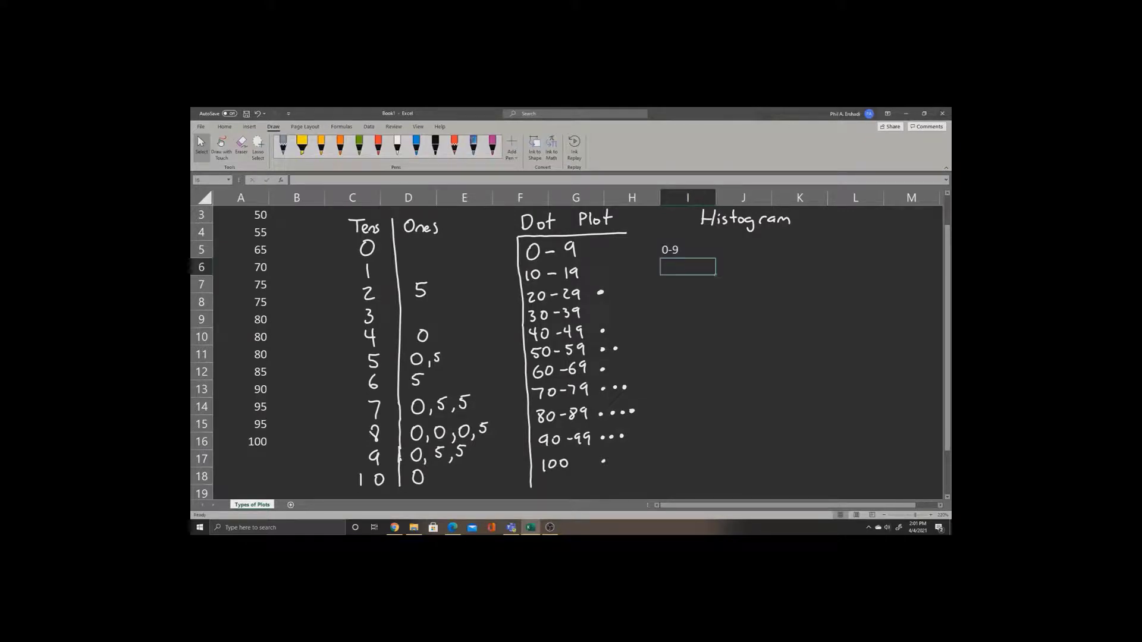
text(10-19)
key(Return)
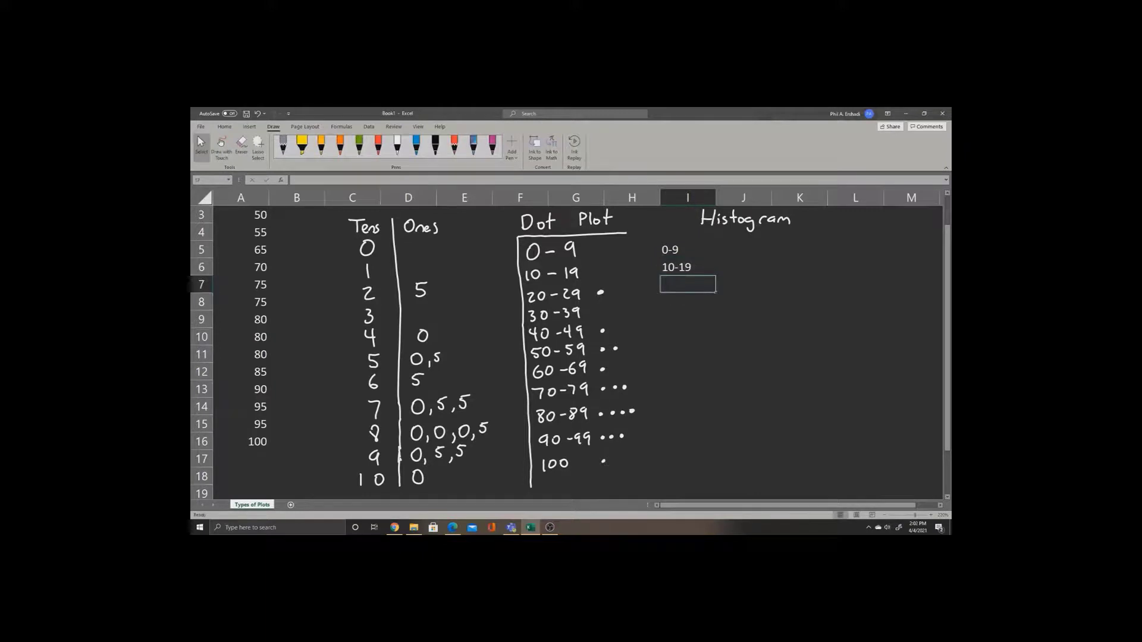
text(20-29)
key(Return)
text(30-39)
key(Return)
text(40-49)
key(Return)
text(50-59)
key(Return)
text(60-69)
key(Return)
text(70-79)
key(Return)
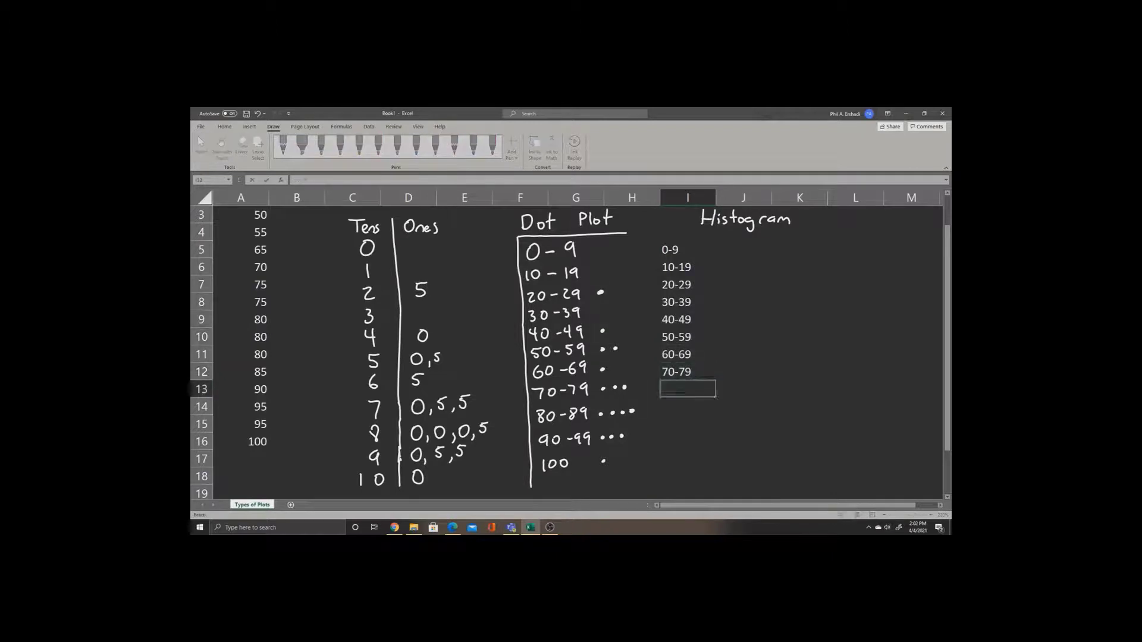
text(80-89)
key(Return)
text(90-99)
key(Return)
text(100+)
key(Return)
Shift the bin labels down one row so they occupy I6:I16
drag(676, 249, 676, 424)
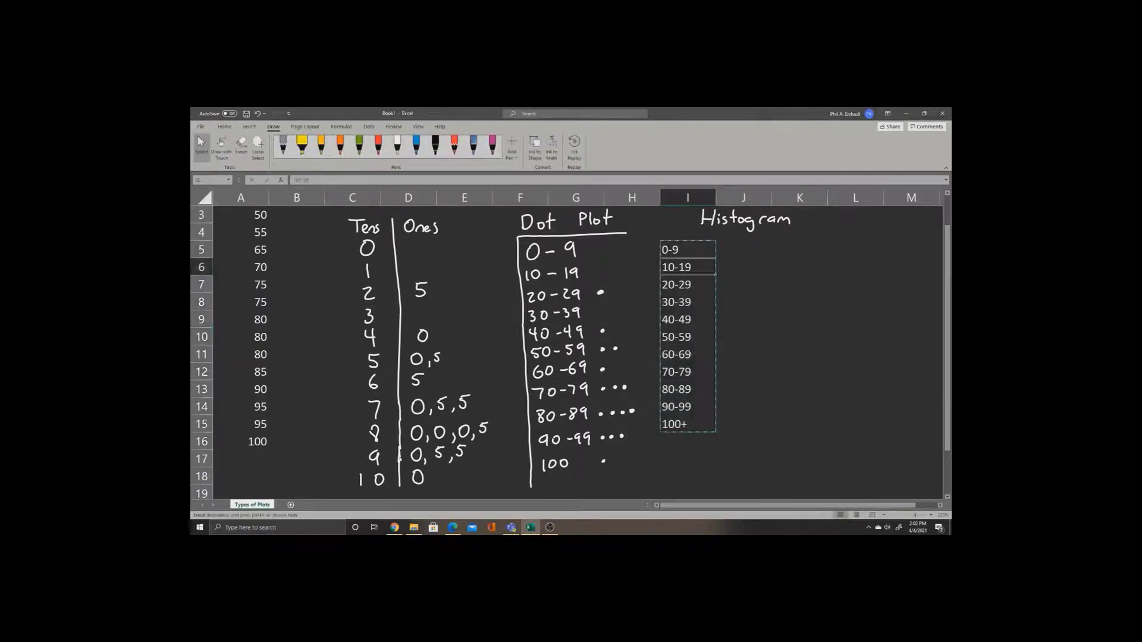
key(Return)
click(743, 249)
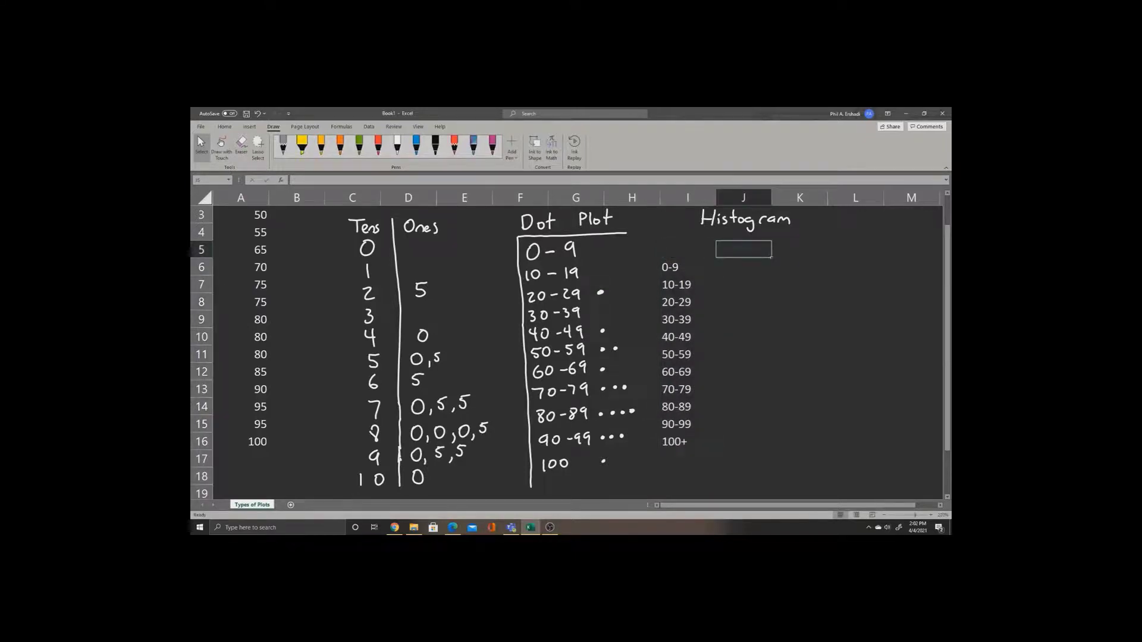
Enter the 'Frequency' heading in J5 with counts 0, 0, 1, 0, 1 for bins 0-9 to 40-49
text(Frequency)
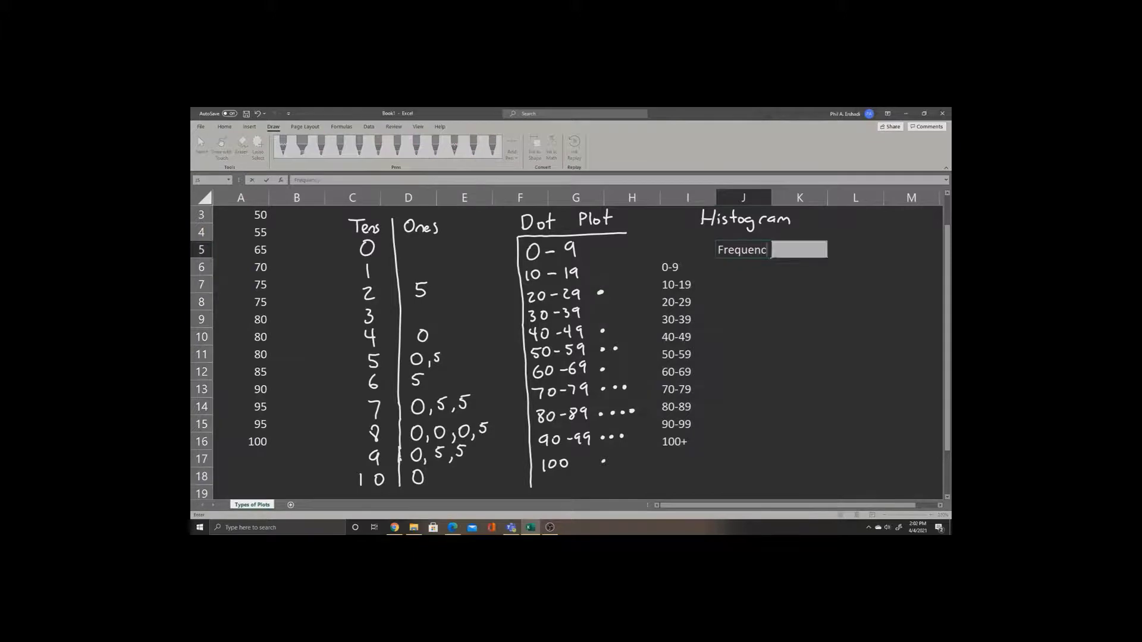
key(Return)
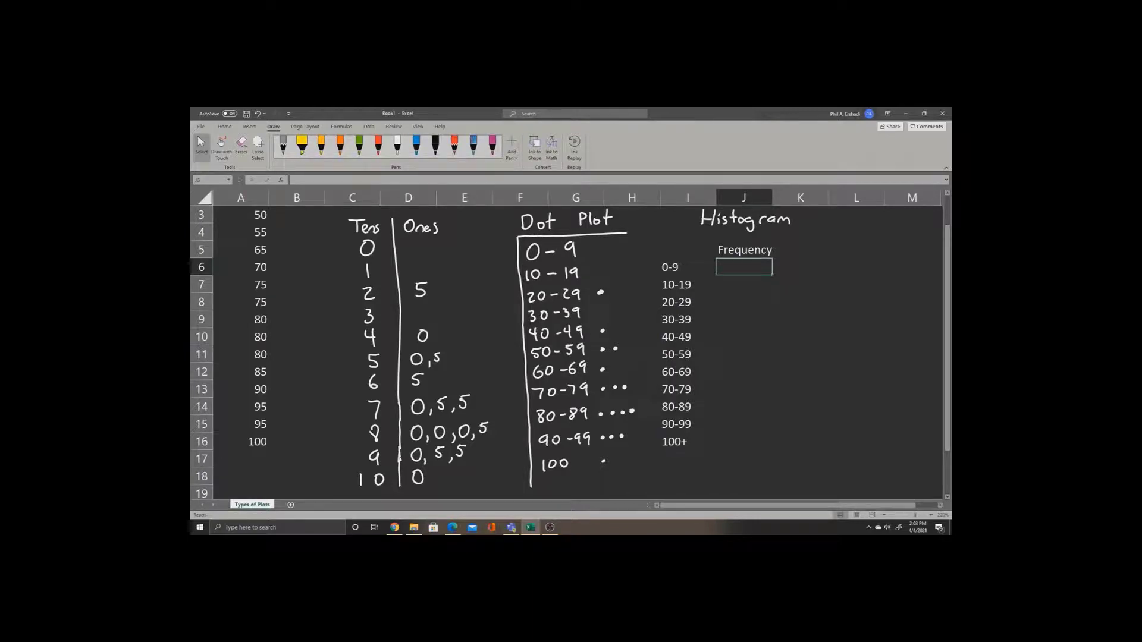
text(0)
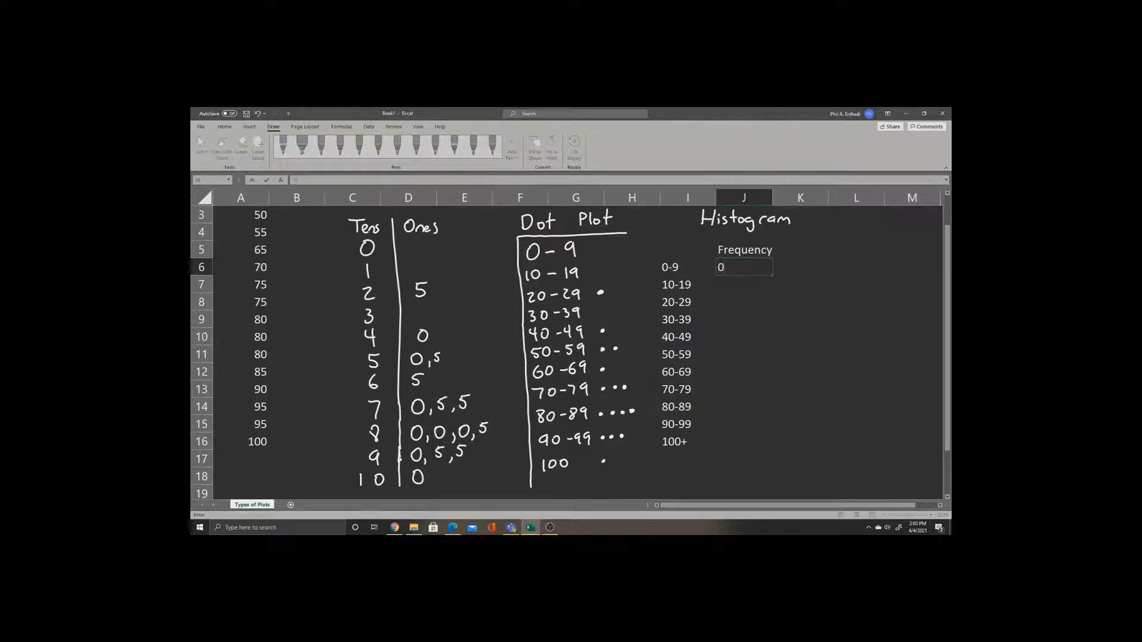
key(Return)
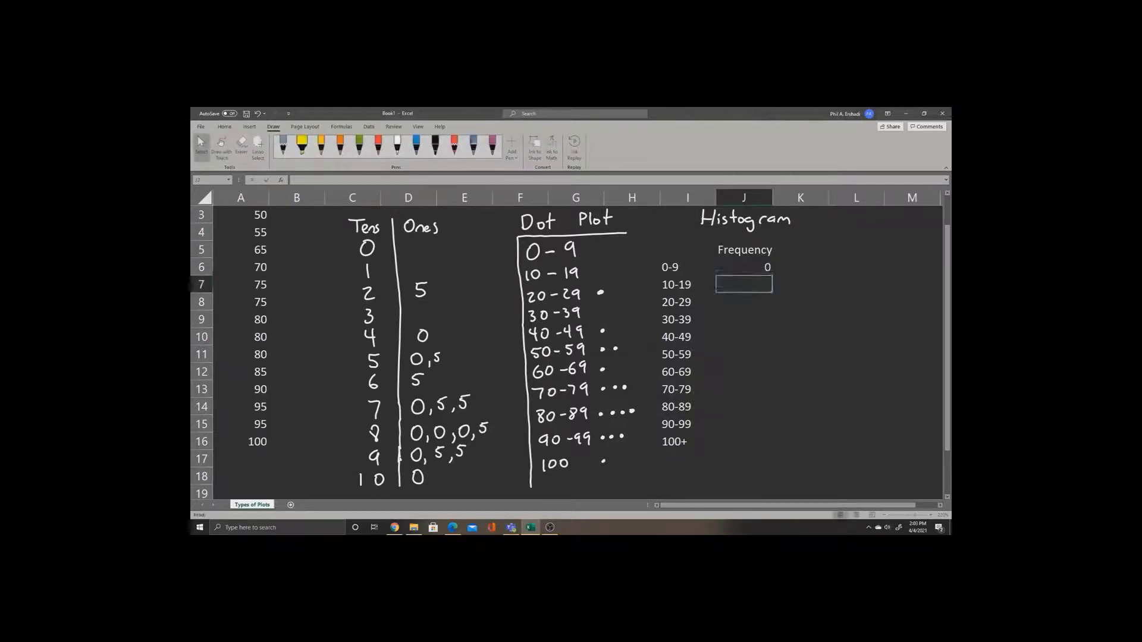
text(0)
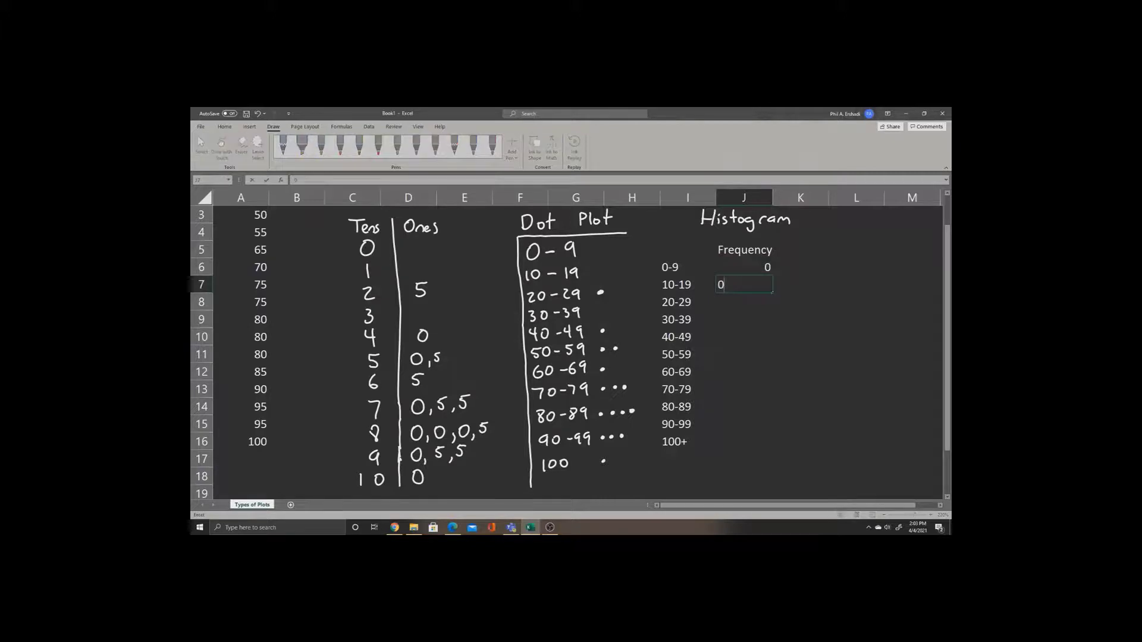
key(Return)
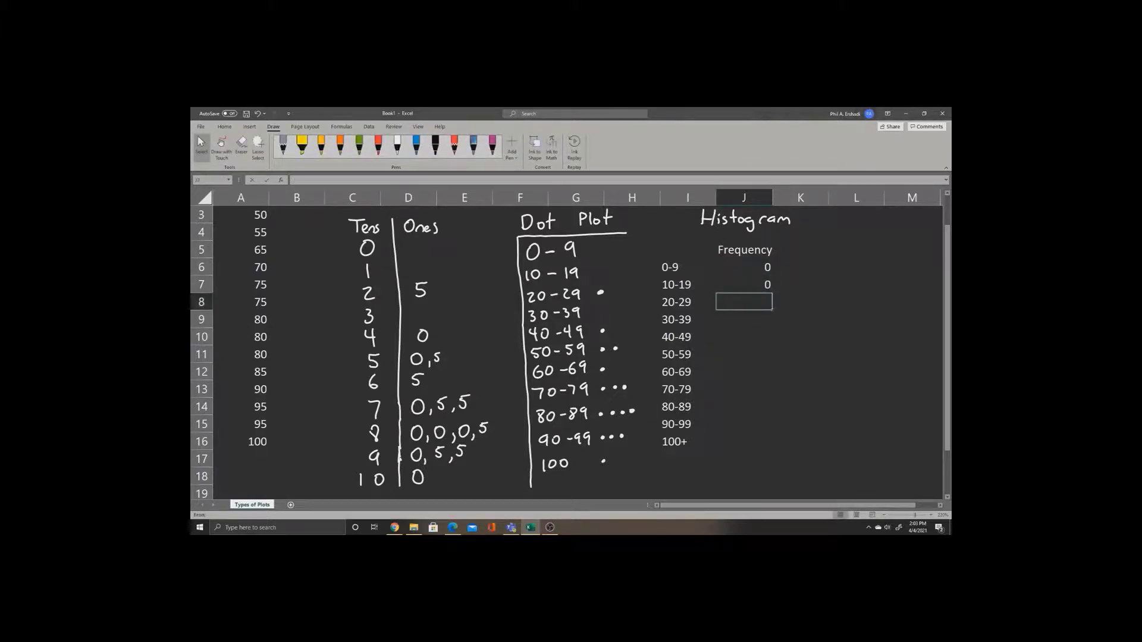
text(1)
key(Return)
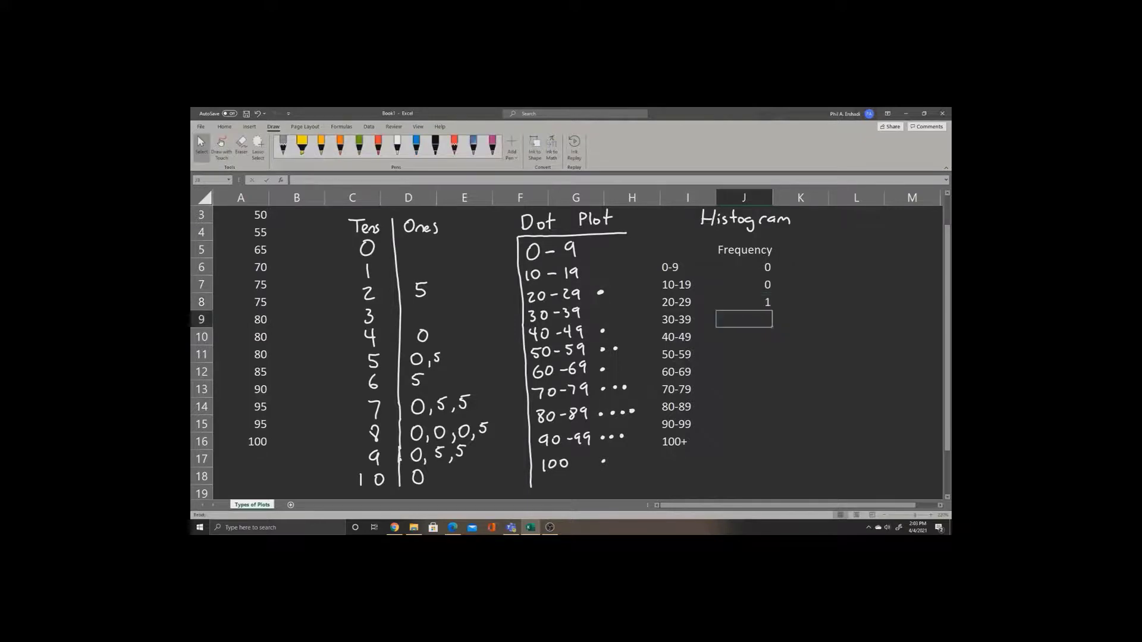
text(0)
key(Return)
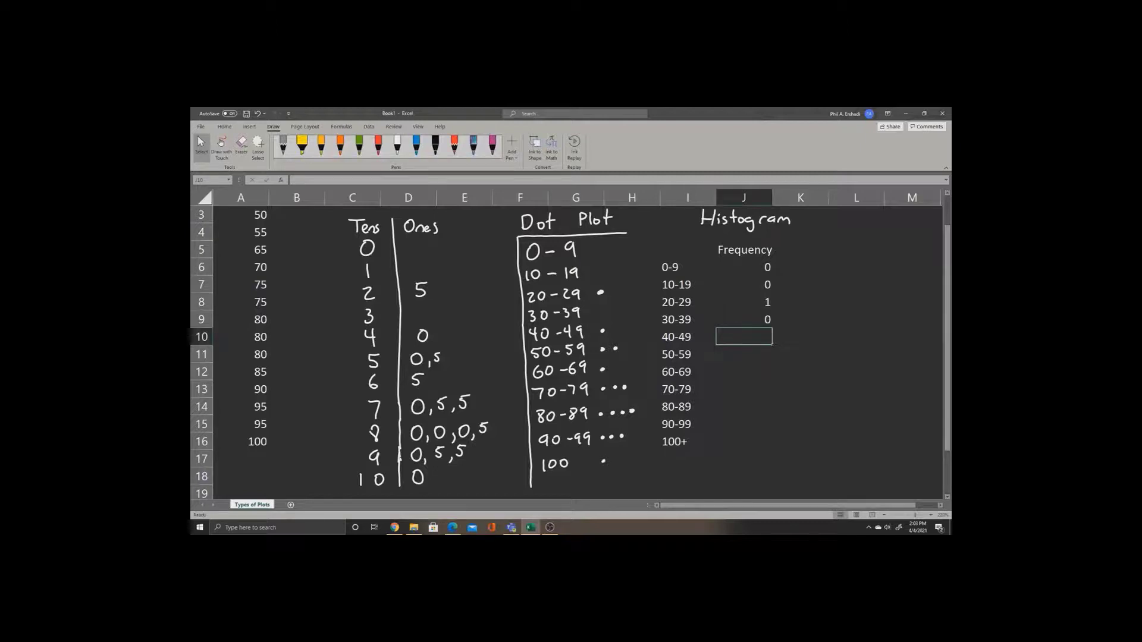
text(1)
key(Return)
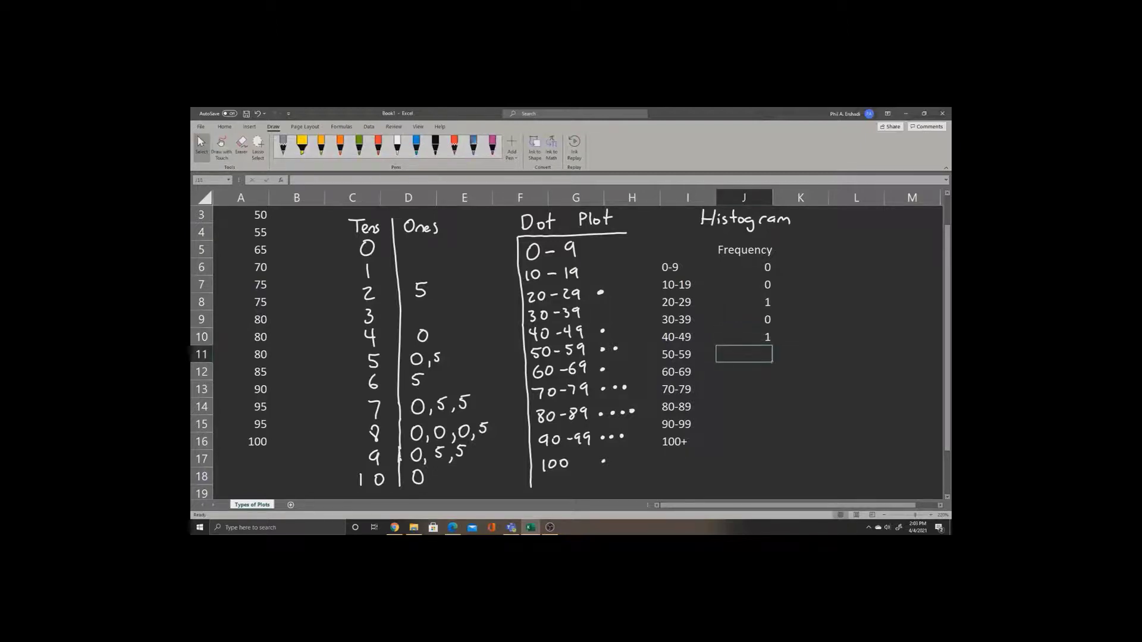
Enter counts 2, 1, 3, 4, 3, 1 for bins 50-59 through 100+
text(2)
key(Return)
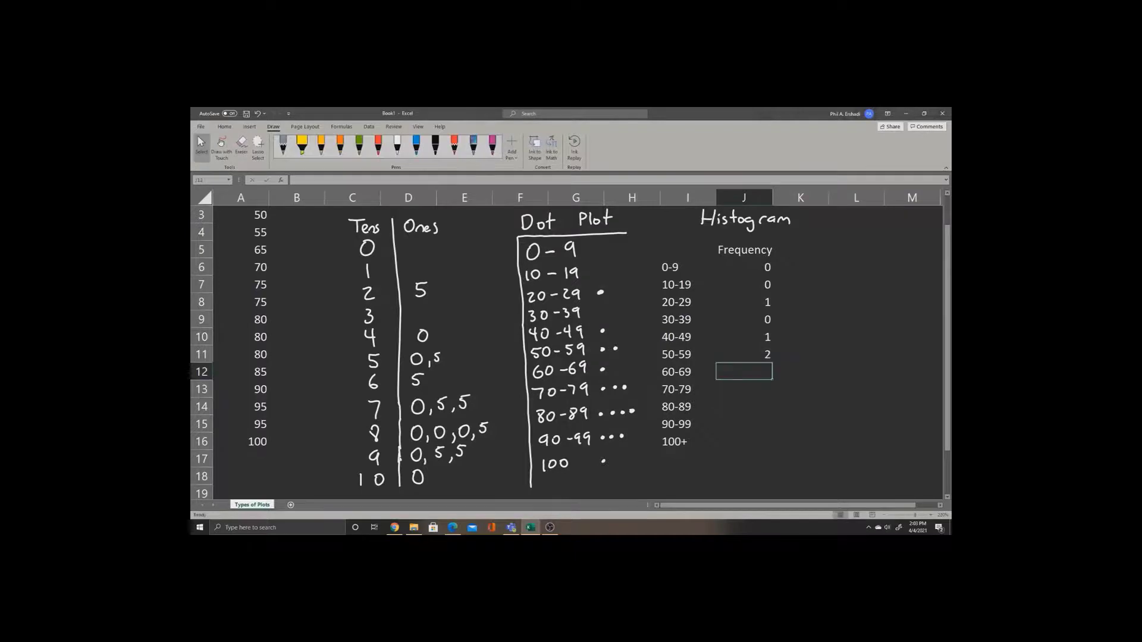
text(1)
key(Return)
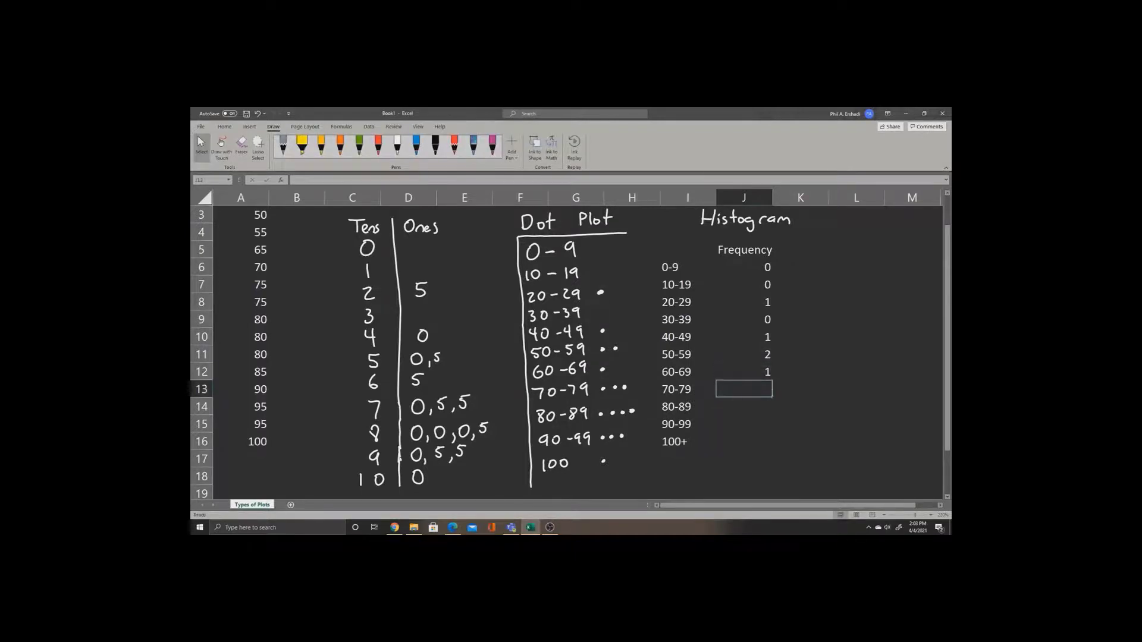
text(3)
key(Return)
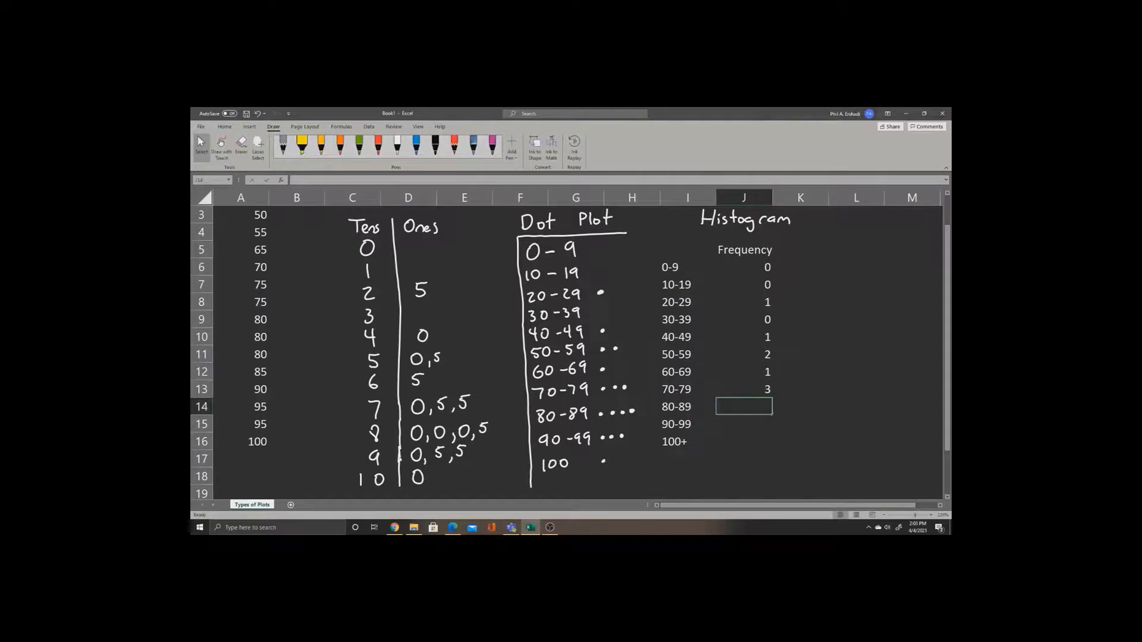
text(4)
key(Return)
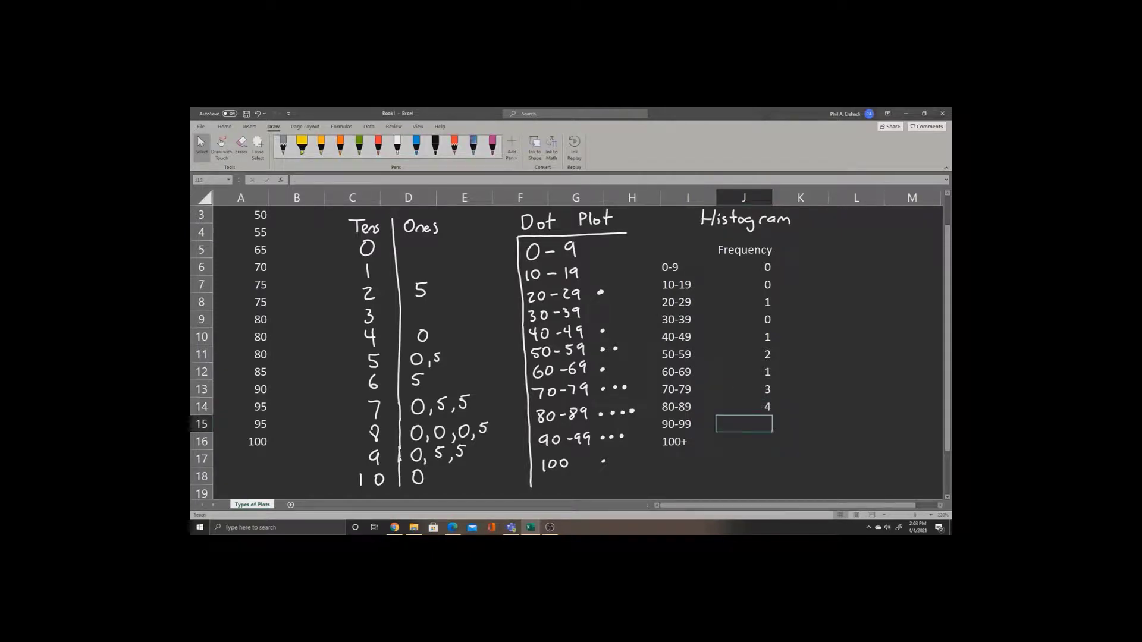
text(3)
key(Return)
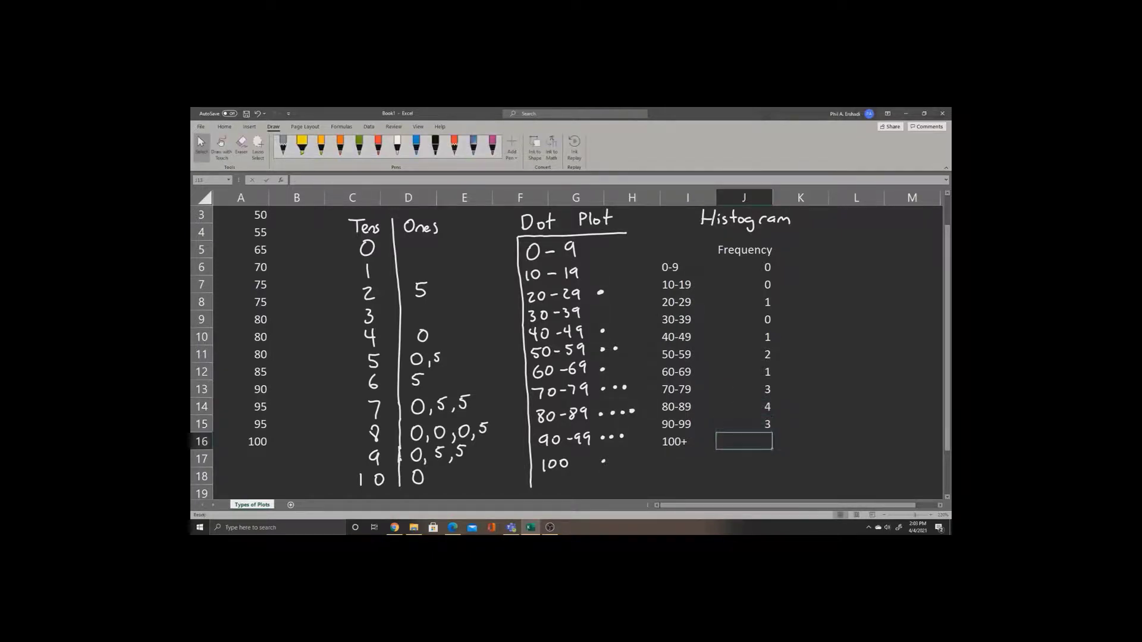
text(1)
key(Return)
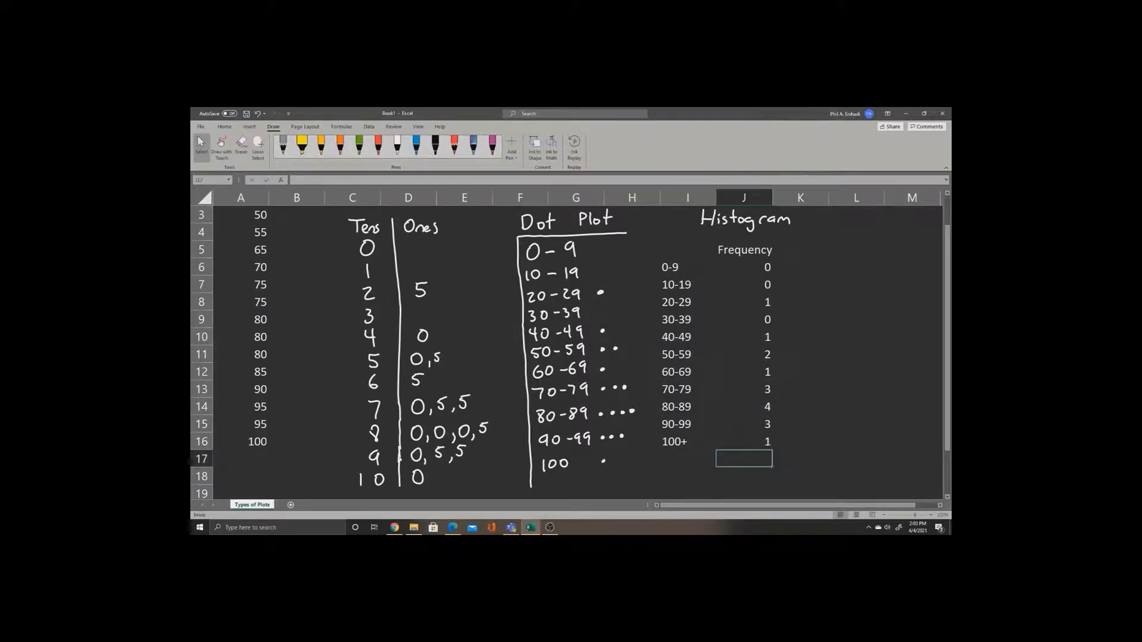
Select the frequency counts in J6:J16 and bring up the Insert ribbon commands
click(744, 267)
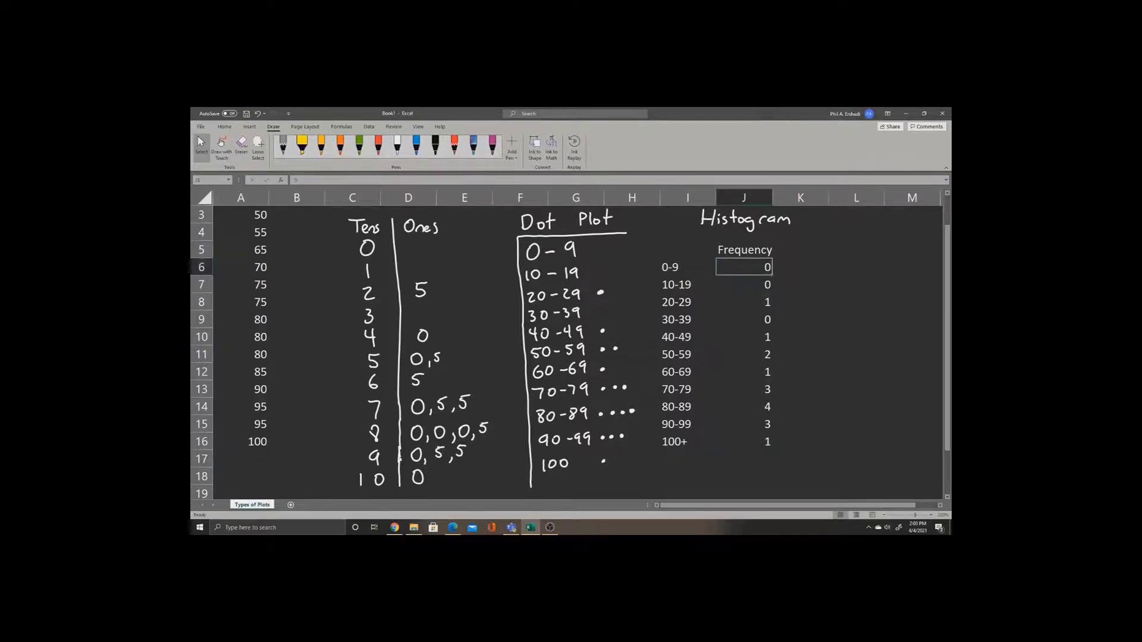
drag(743, 267, 743, 441)
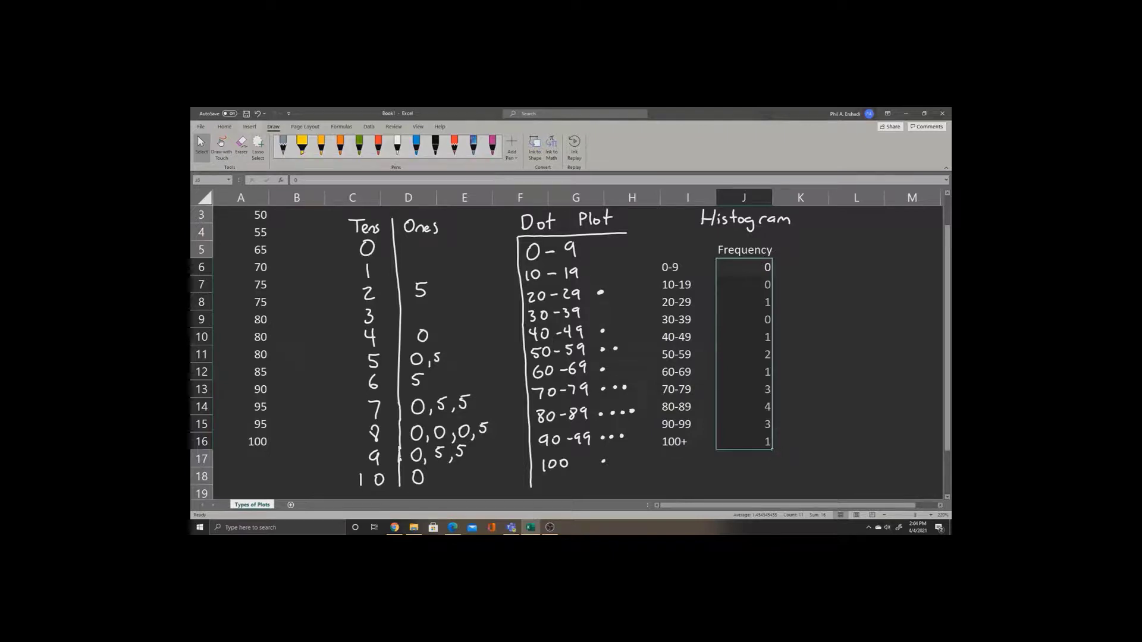
key(alt+n)
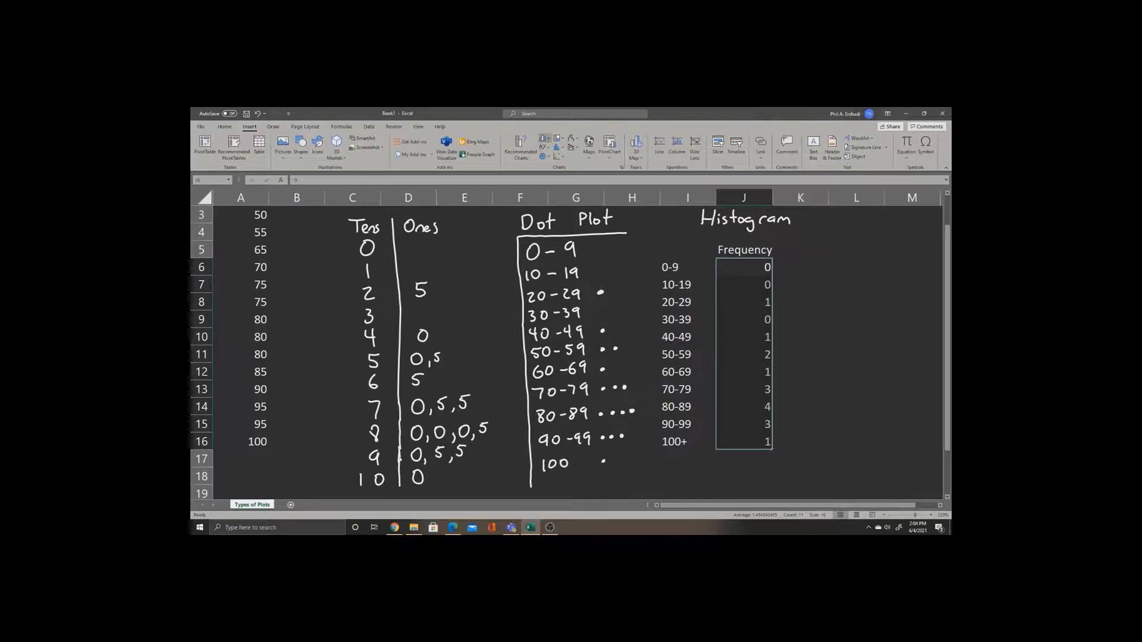
Insert a 2-D clustered column chart of the eleven frequency counts
click(543, 138)
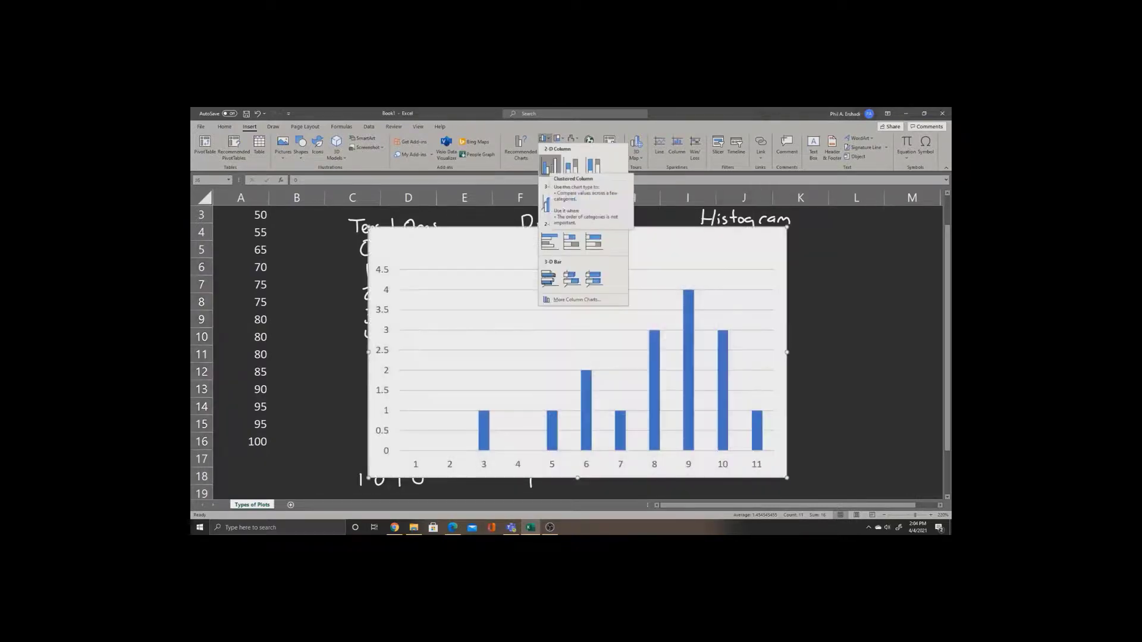
click(548, 165)
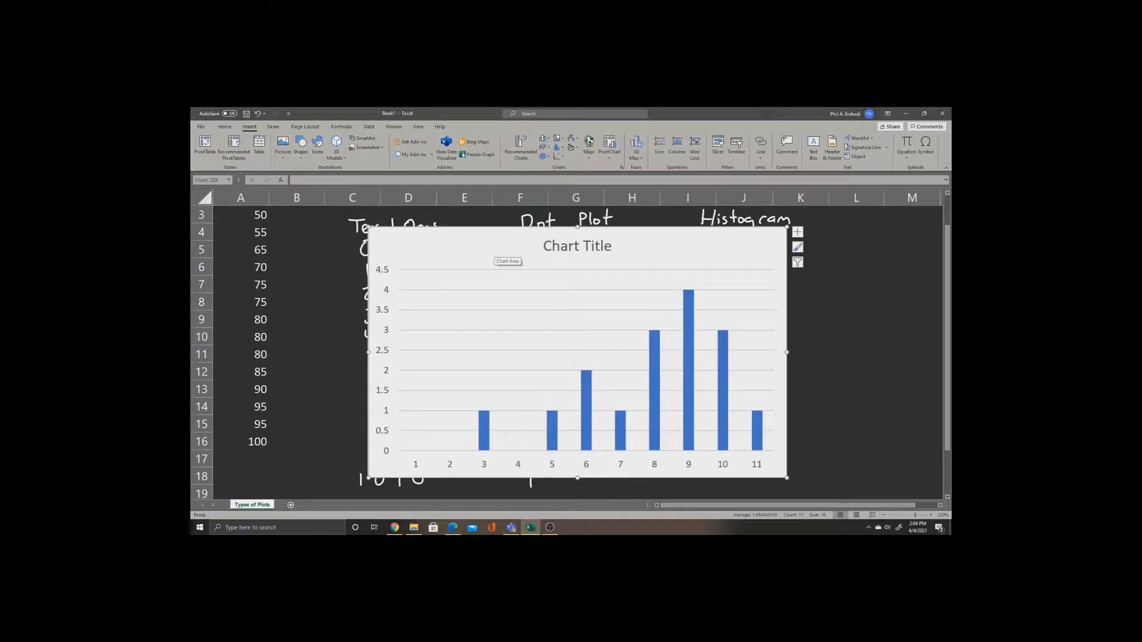
Reposition and enlarge the column chart below the tables so its 1–11 axis labels show
drag(507, 261, 486, 300)
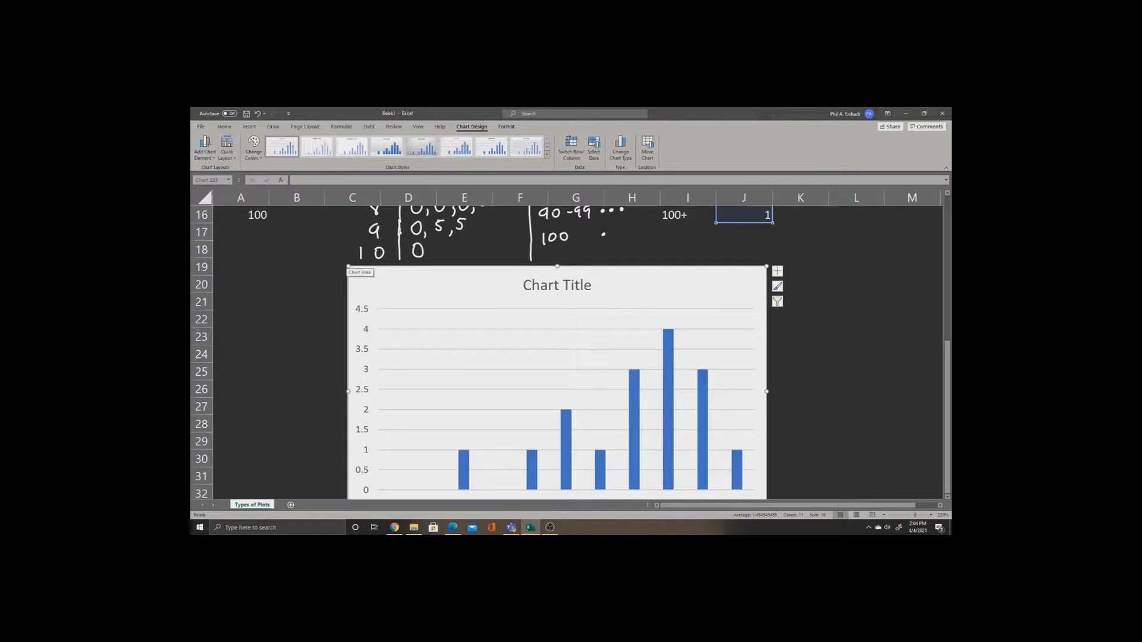
drag(349, 266, 445, 321)
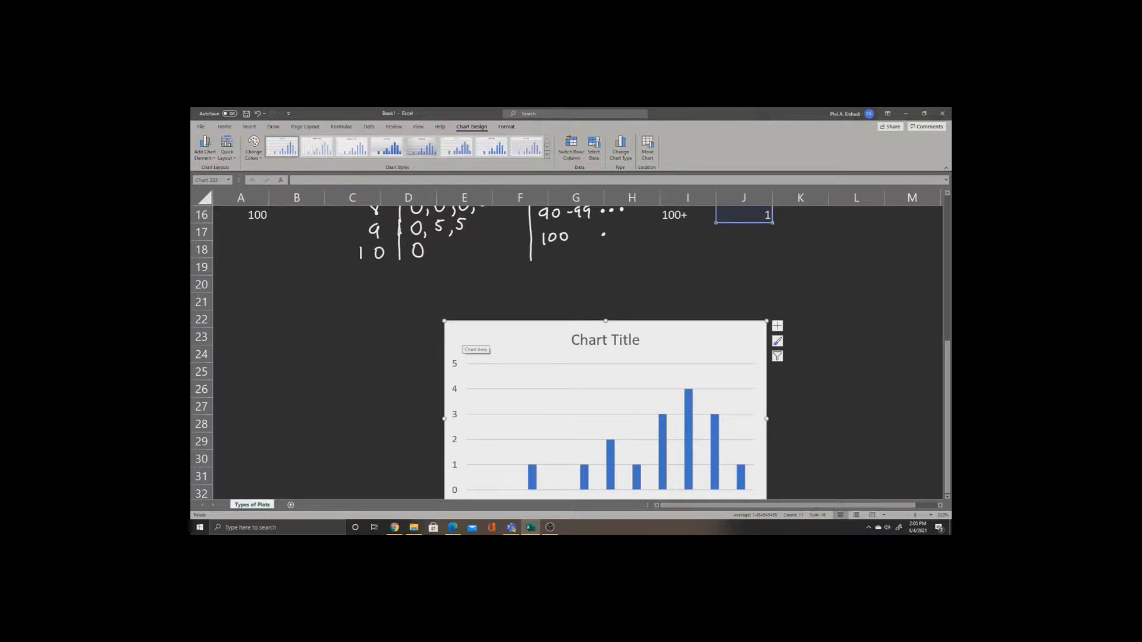
mouse_move(470, 342)
mouse_down()
mouse_move(410, 303)
mouse_move(428, 295)
mouse_move(379, 295)
mouse_up()
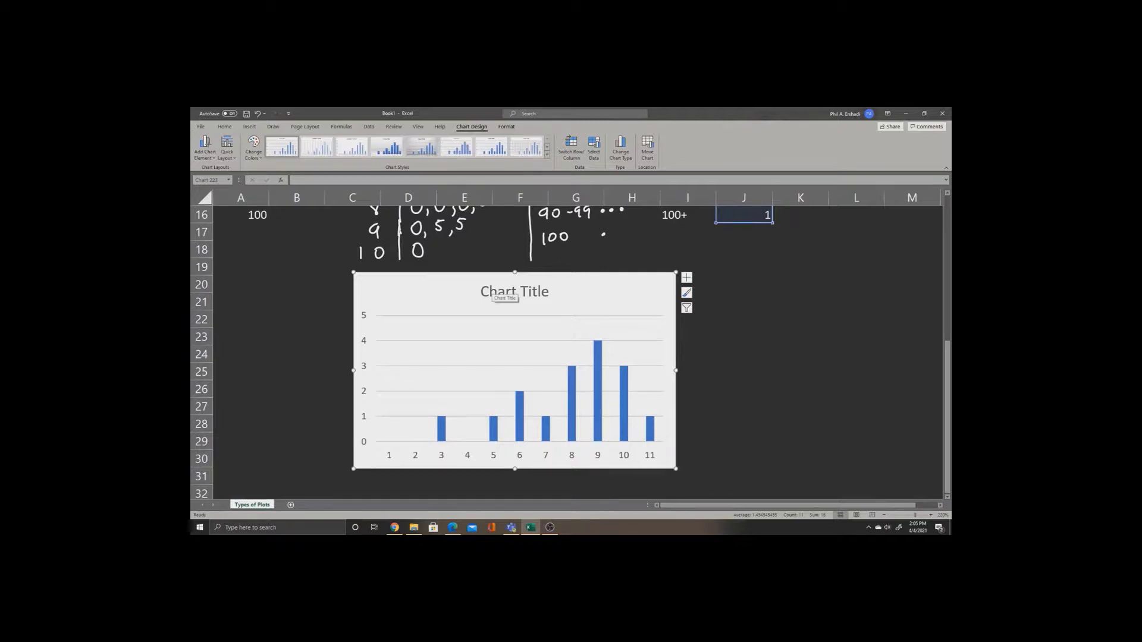
Replace the placeholder 'Chart Title' with 'MAT 152 Test Scores'
click(500, 291)
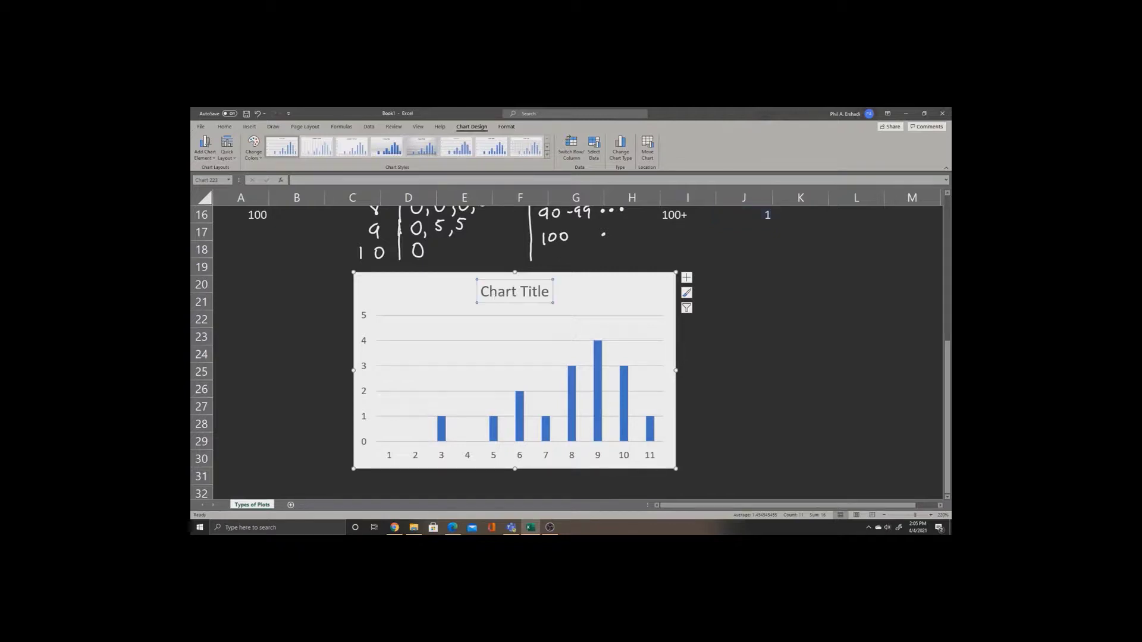
click(549, 292)
key(BackSpace)
key(BackSpace)
key(BackSpace)
key(BackSpace)
key(BackSpace)
key(BackSpace)
key(BackSpace)
key(BackSpace)
key(BackSpace)
key(BackSpace)
key(BackSpace)
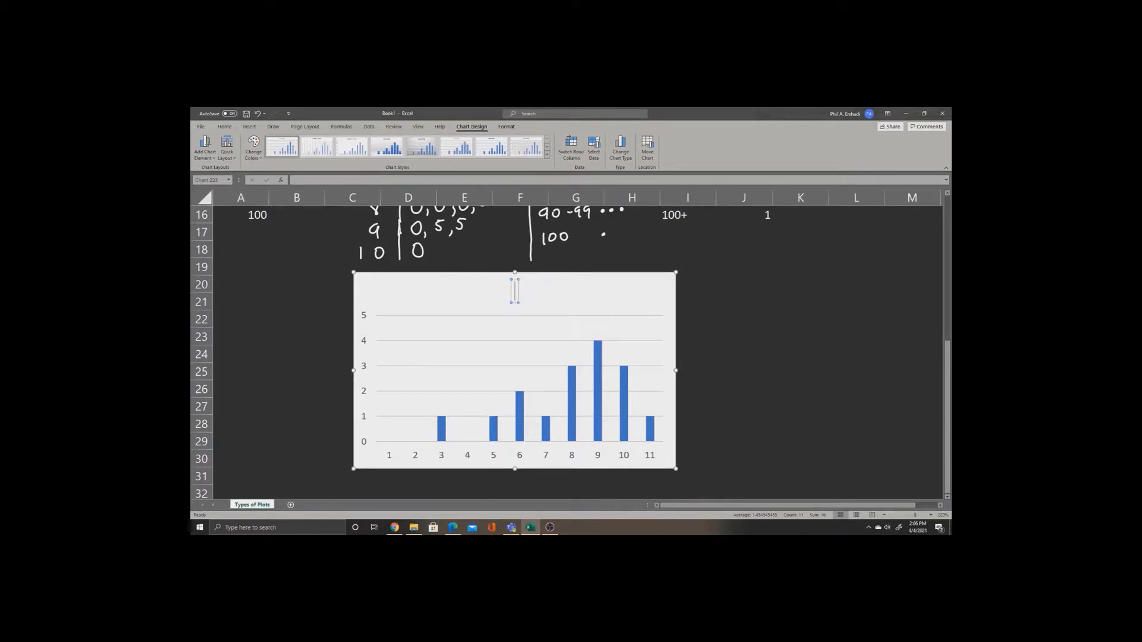
text(MAT 152)
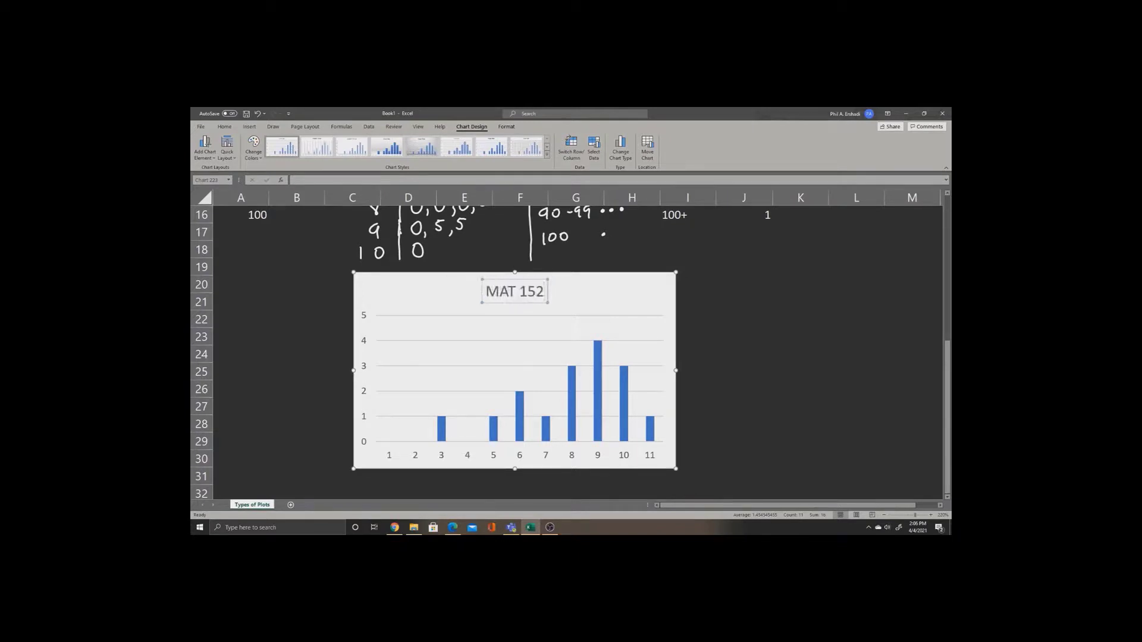
text( Test Scores)
key(Escape)
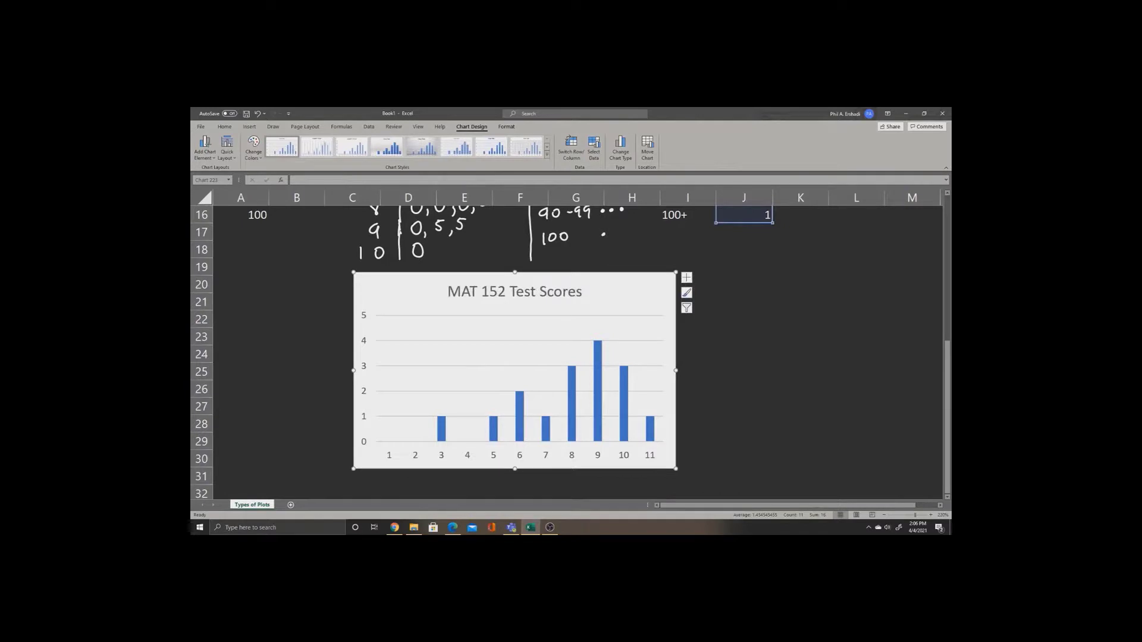
Add axis titles to the chart and label the vertical axis 'Frequency'
click(686, 277)
click(705, 295)
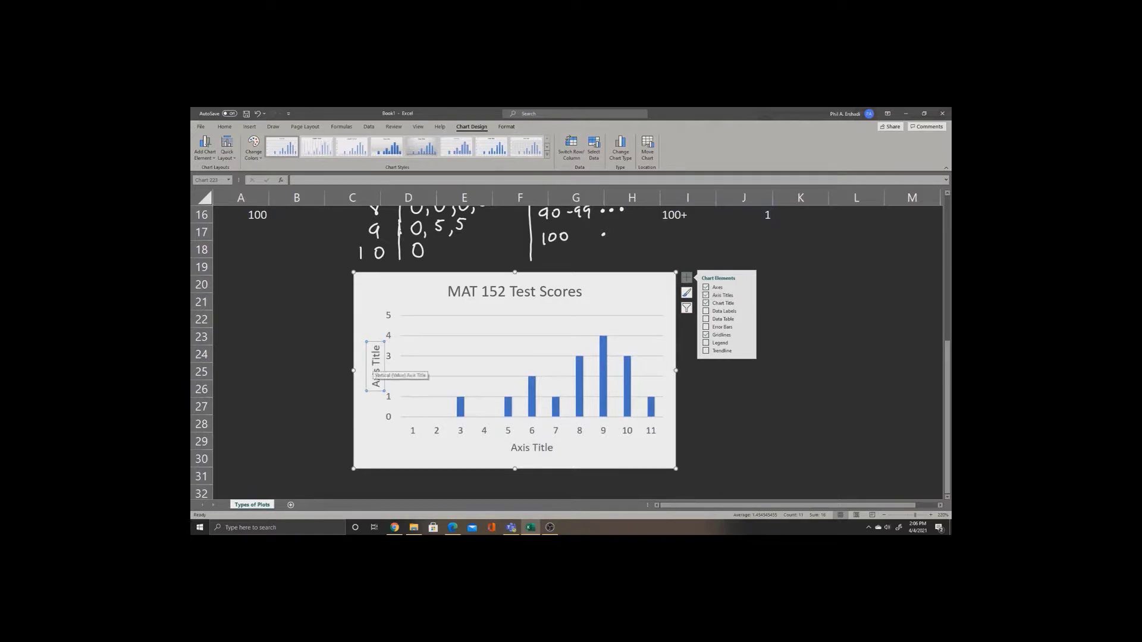
double_click(376, 357)
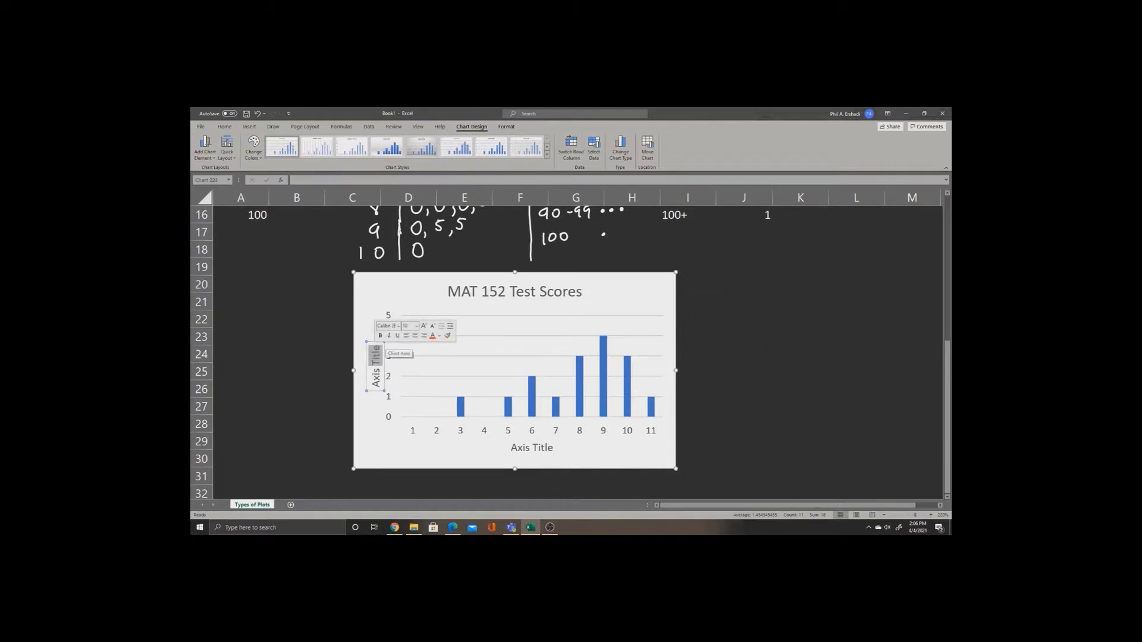
key(BackSpace)
key(BackSpace)
key(BackSpace)
key(BackSpace)
key(BackSpace)
key(BackSpace)
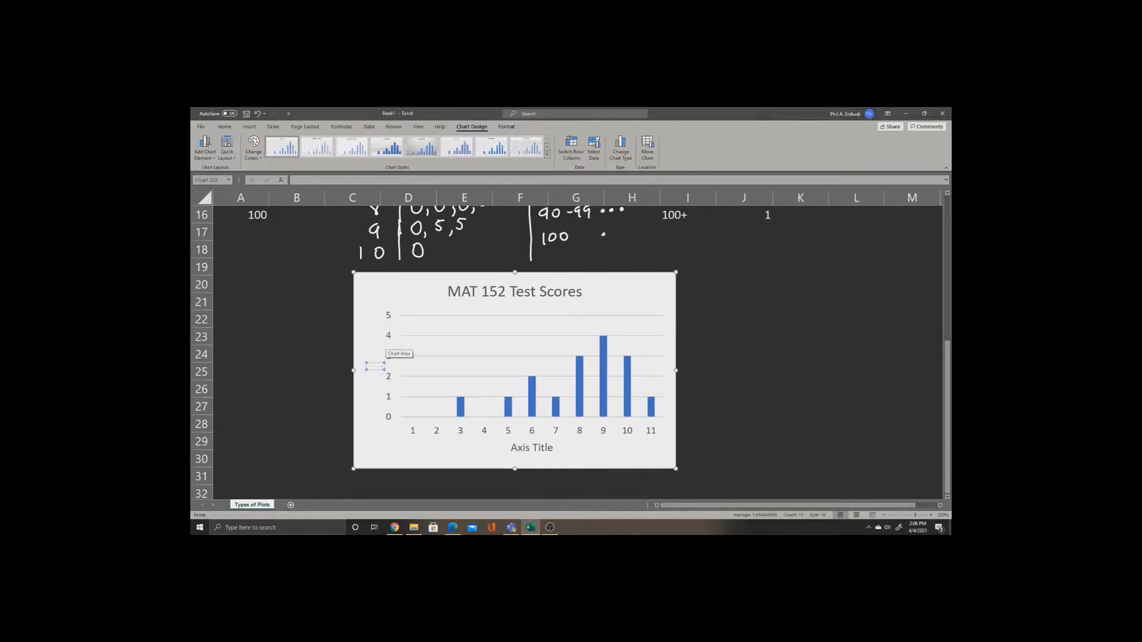
text(Frequency)
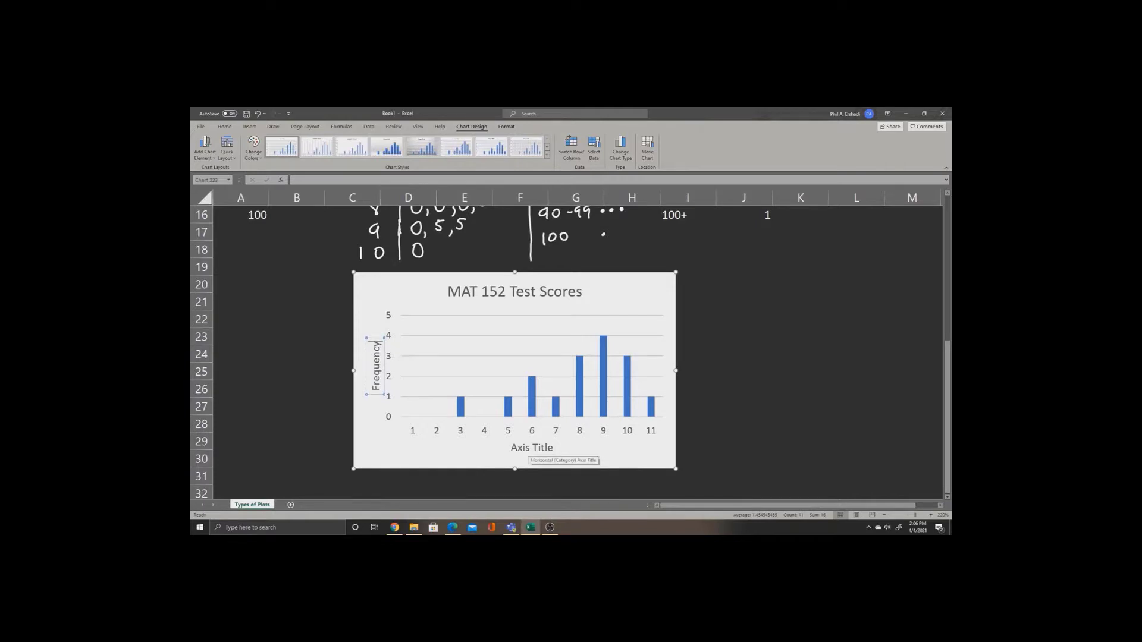
Label the horizontal axis title 'Score'
click(531, 447)
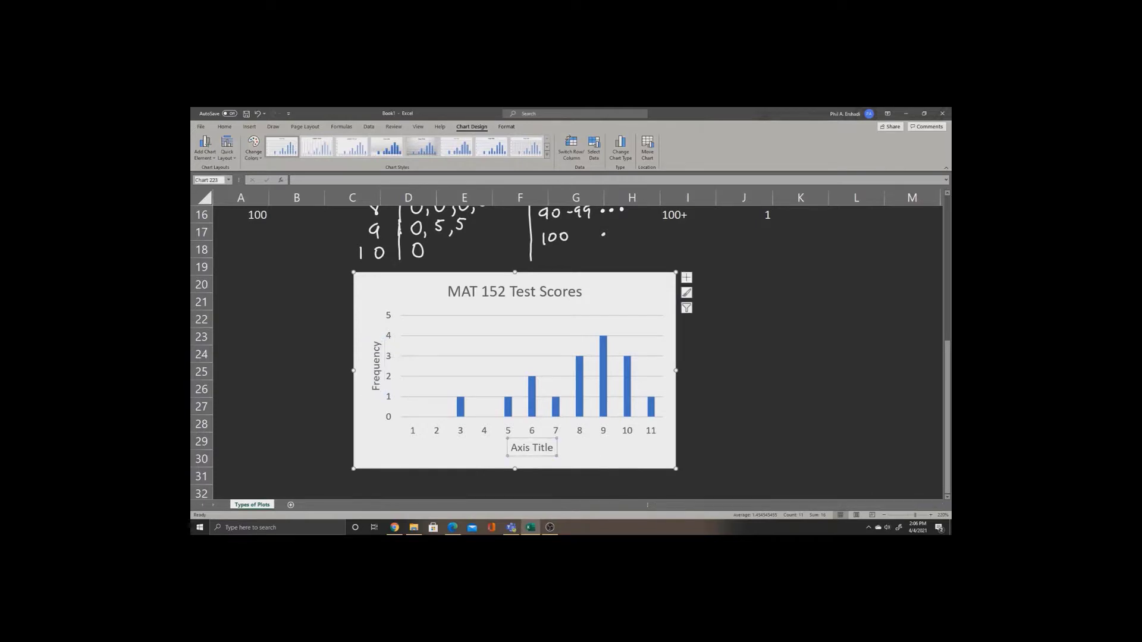
key(ctrl+1)
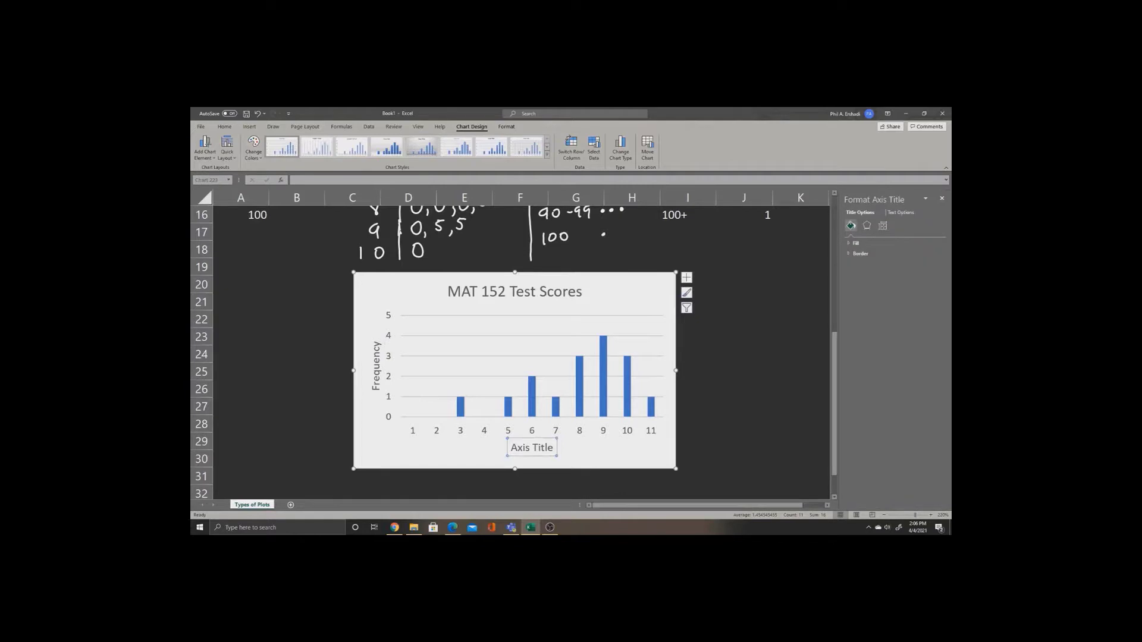
double_click(543, 447)
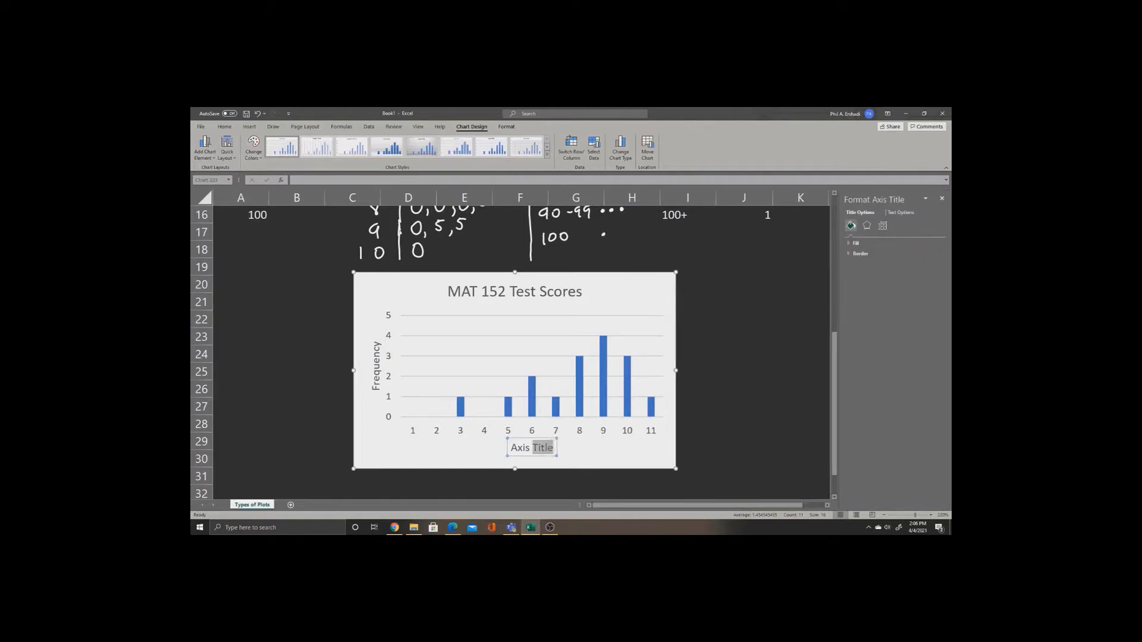
key(BackSpace)
key(BackSpace)
key(BackSpace)
key(BackSpace)
key(BackSpace)
key(BackSpace)
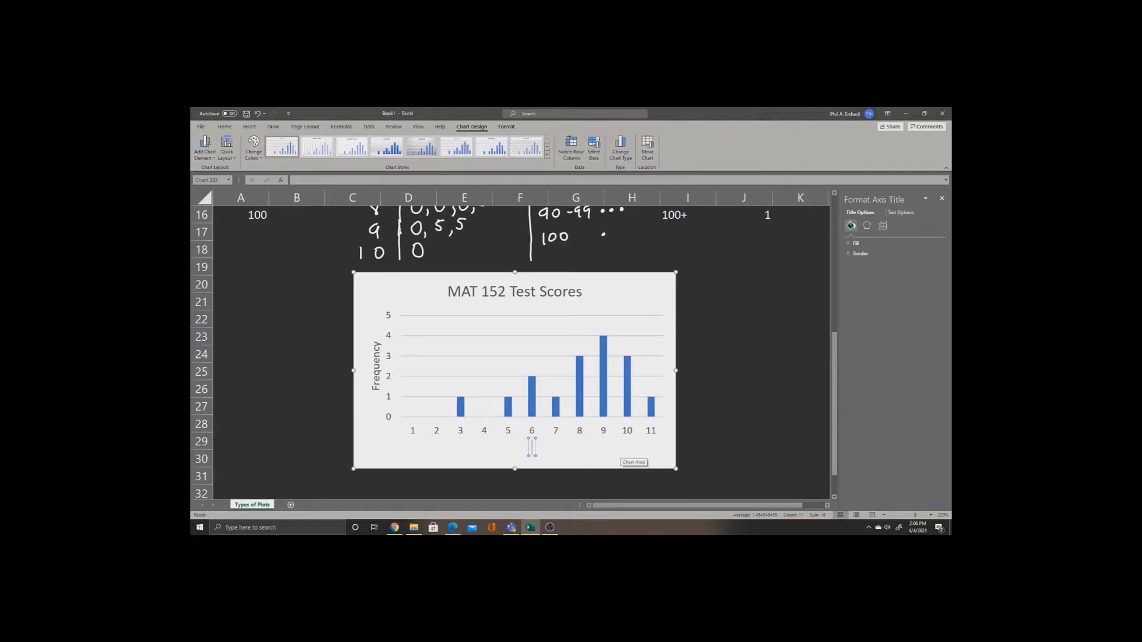
text(Score)
click(630, 458)
click(743, 215)
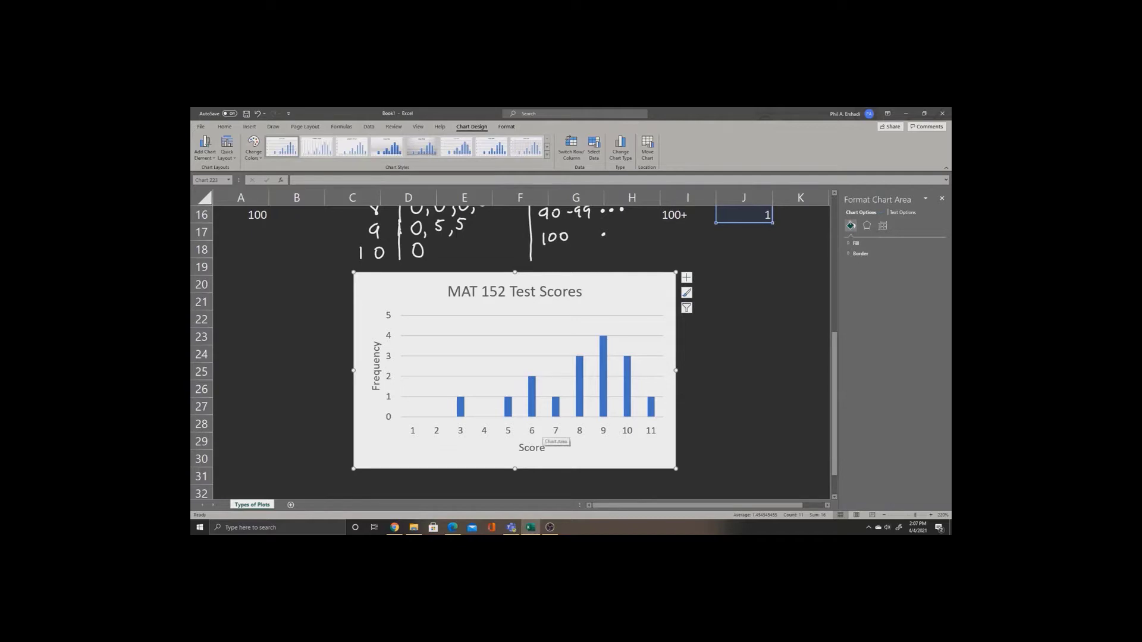
Use the bin labels in I6:I16 (0-9 through 100+) as the horizontal axis categories
right_click(535, 434)
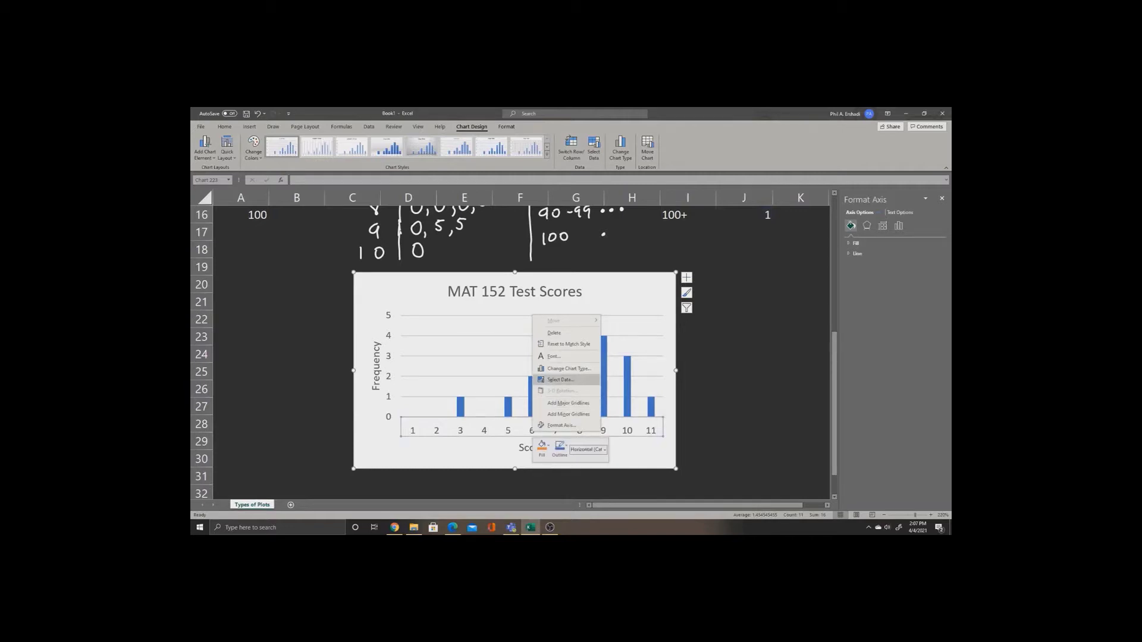
click(560, 379)
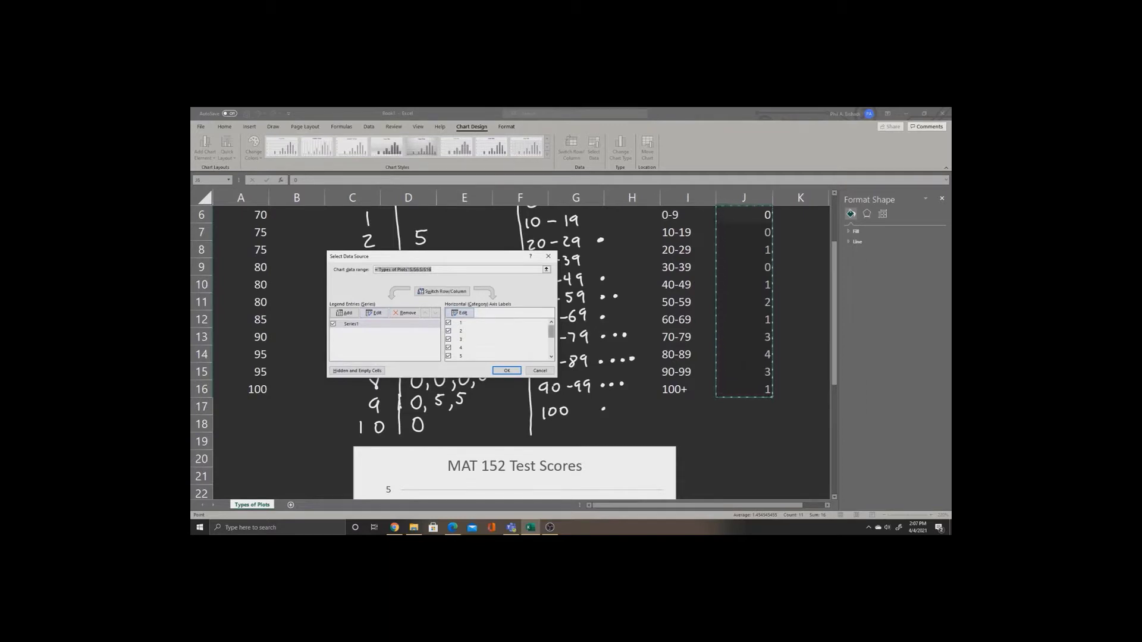
scroll(552, 336, down, 2)
scroll(552, 342, up, 2)
click(459, 312)
drag(678, 215, 684, 389)
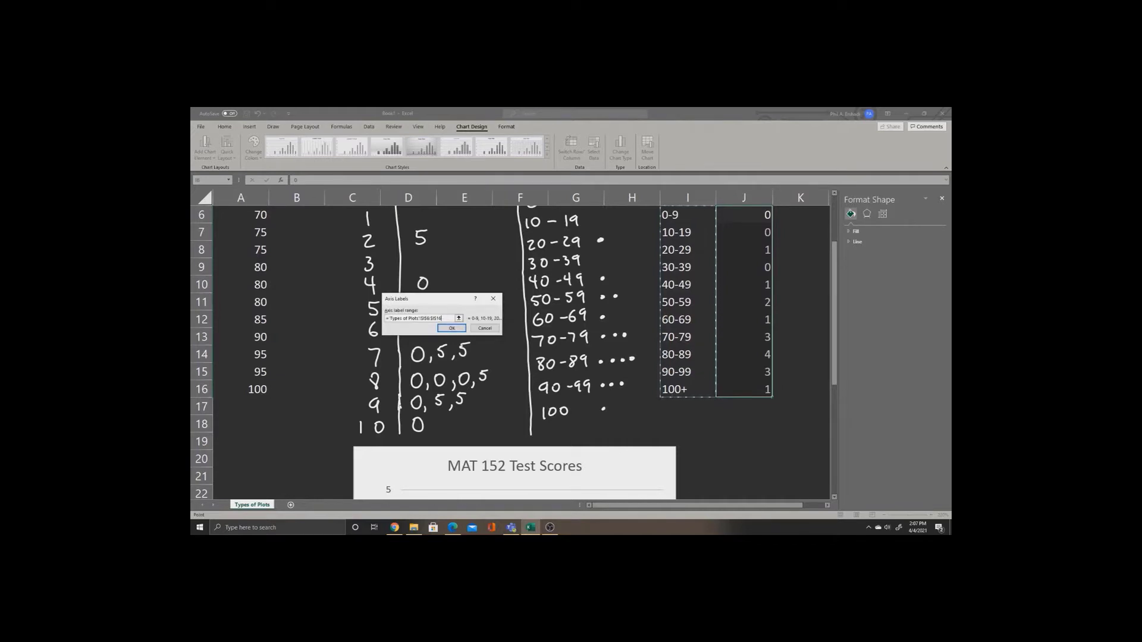
drag(678, 214, 713, 285)
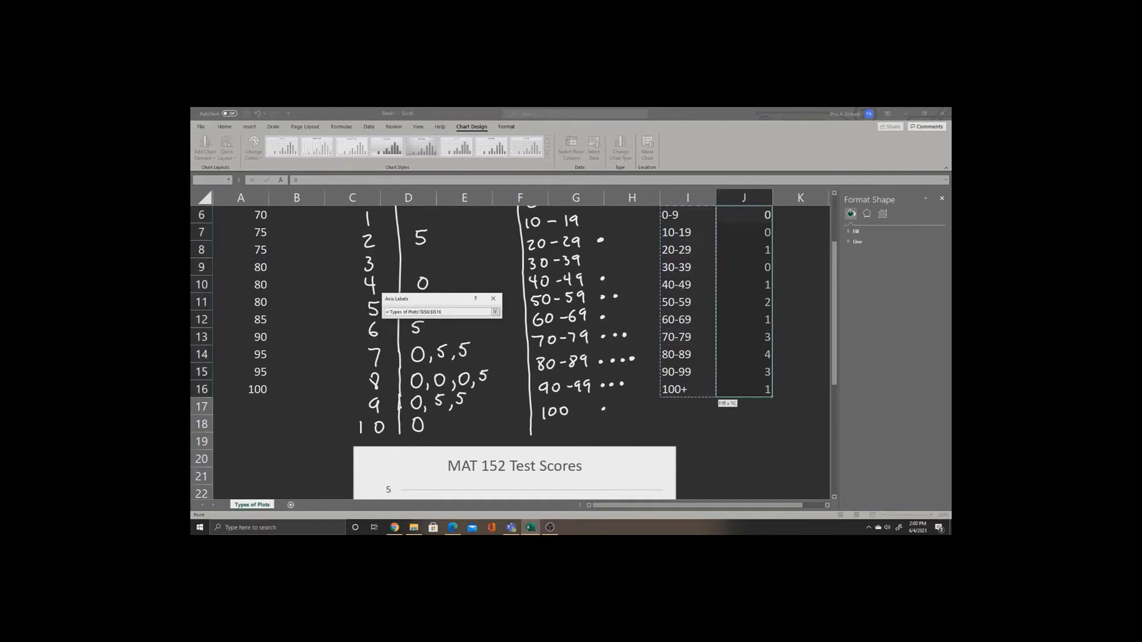
drag(714, 393, 714, 393)
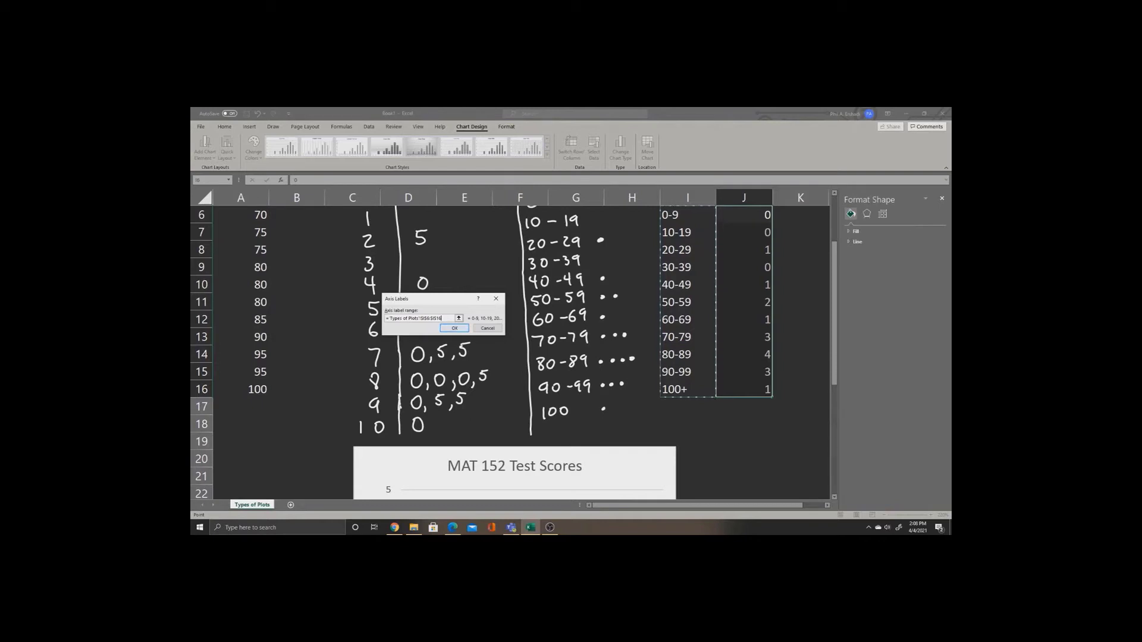
key(Return)
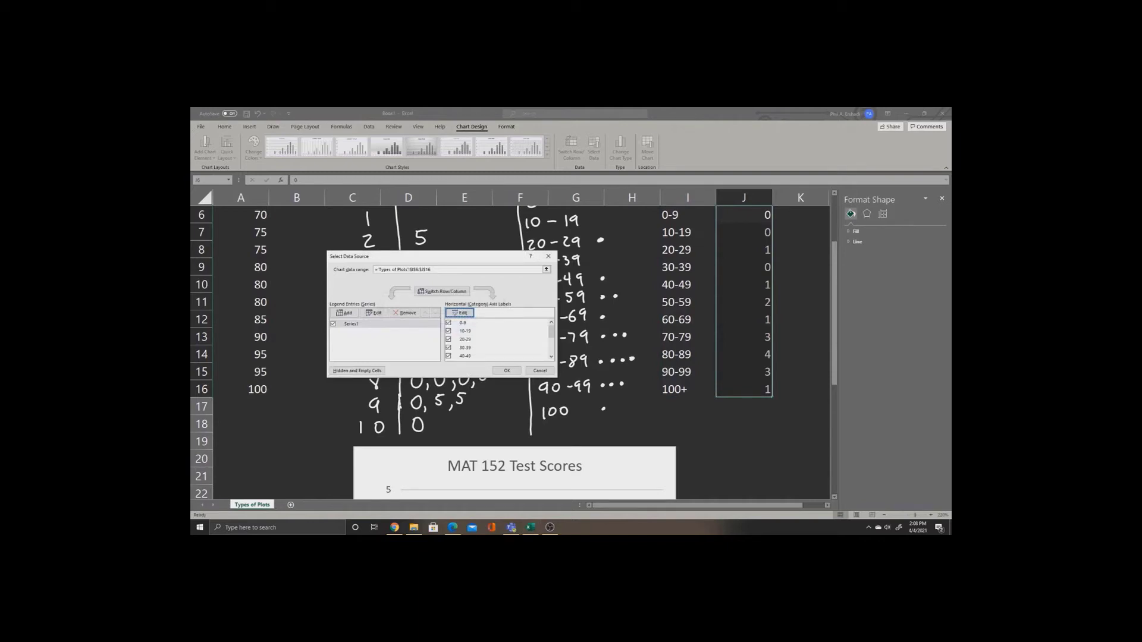
key(Return)
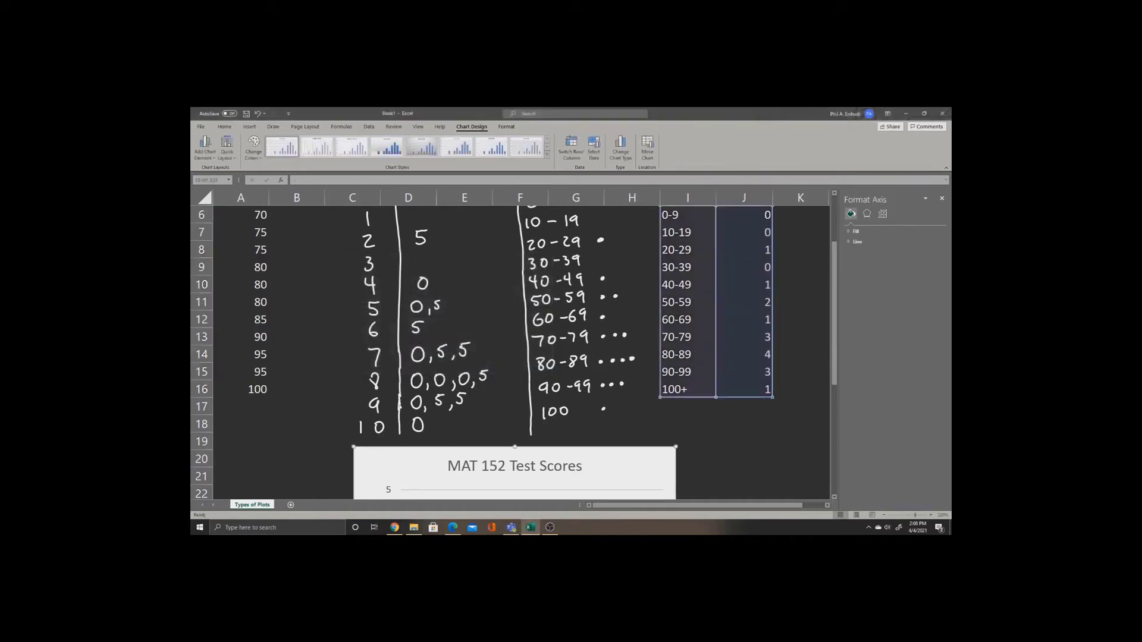
Apply Quick Layout 8 so the chart's bars touch with no gaps
scroll(680, 363, down, 3)
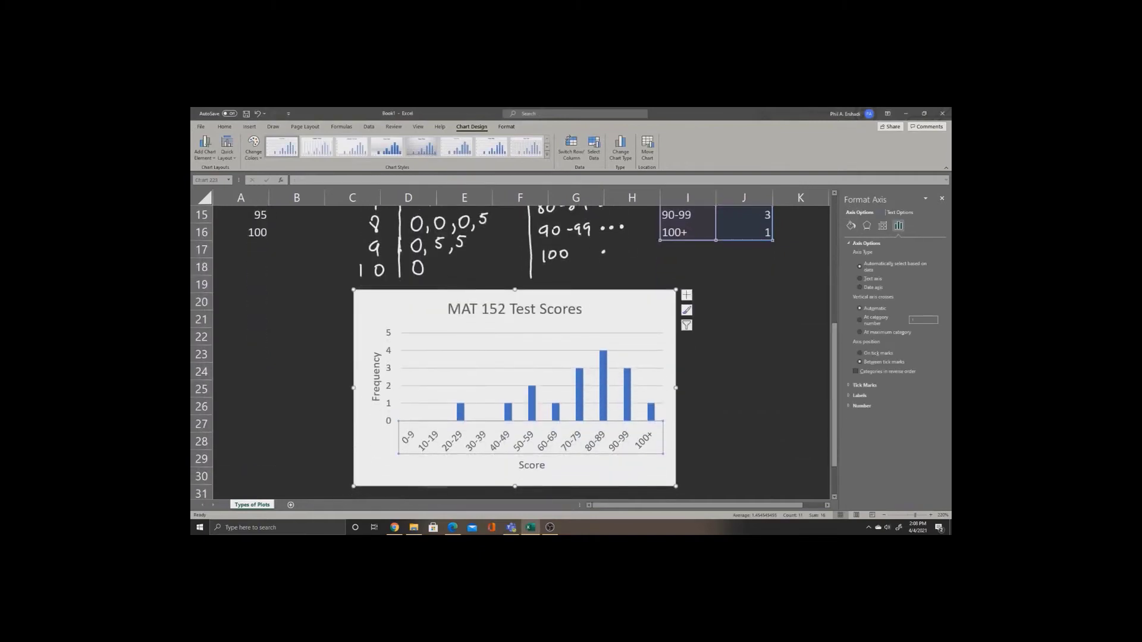
key(Escape)
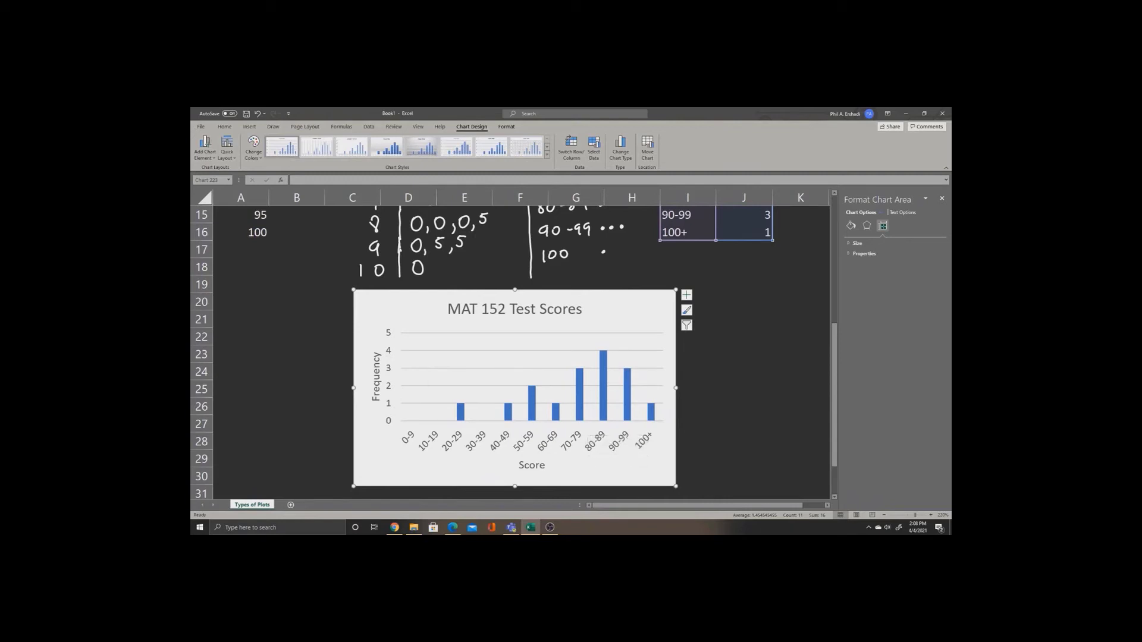
mouse_move(580, 377)
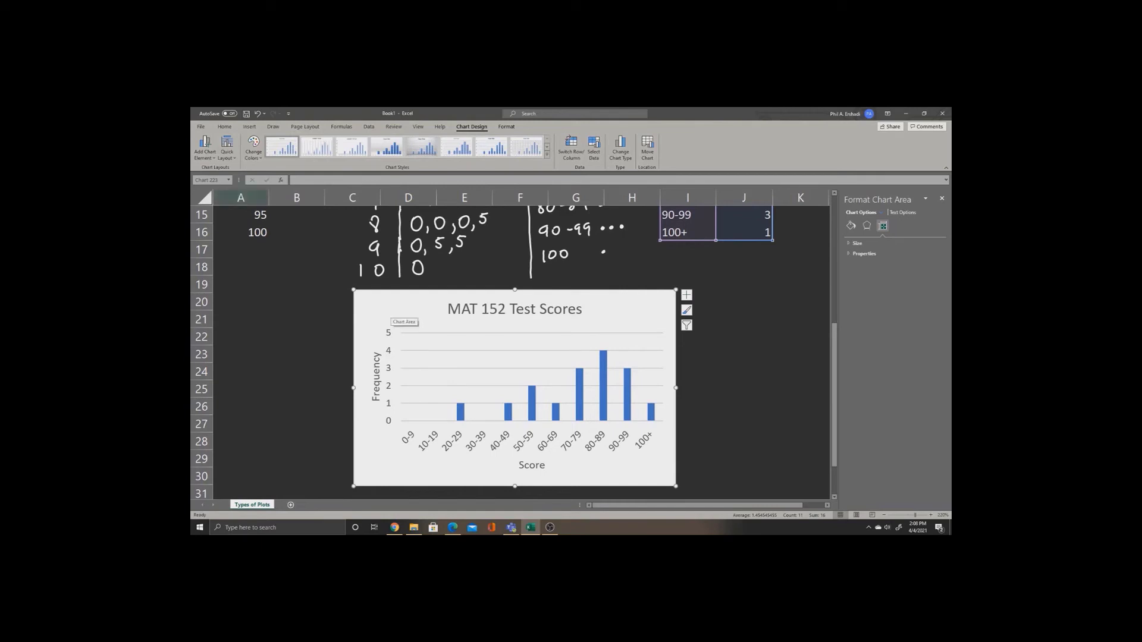
click(228, 149)
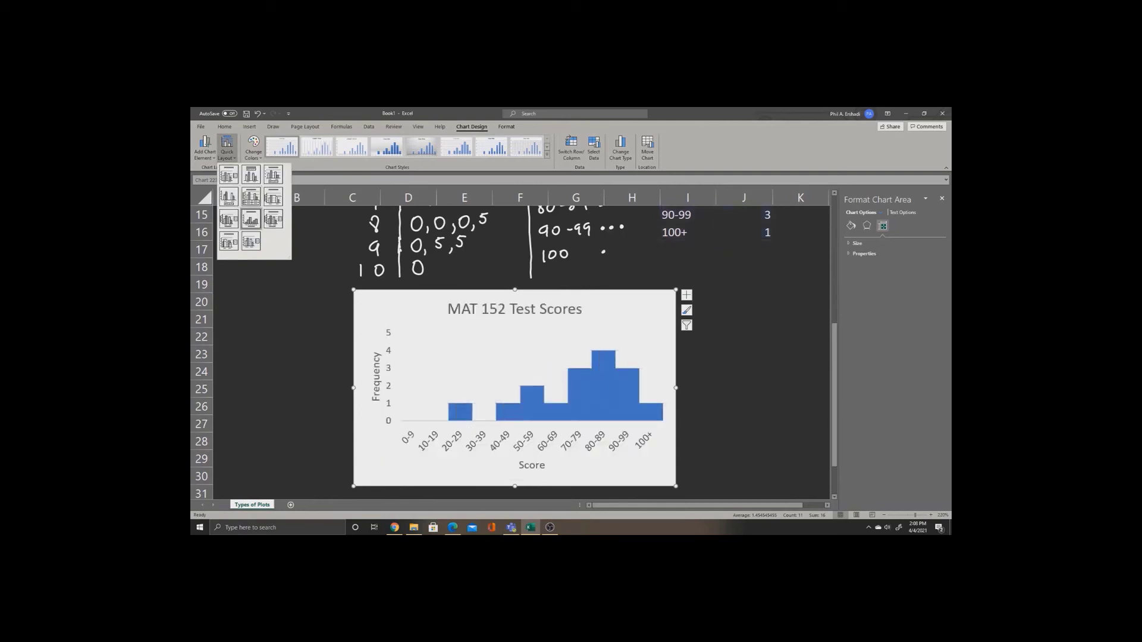
click(250, 220)
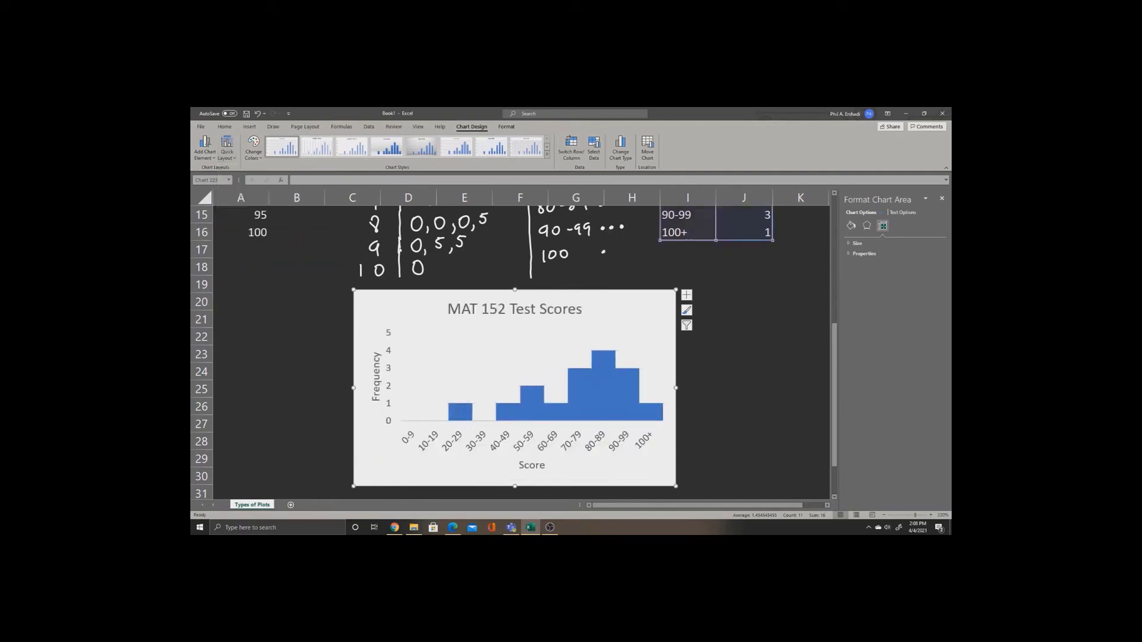